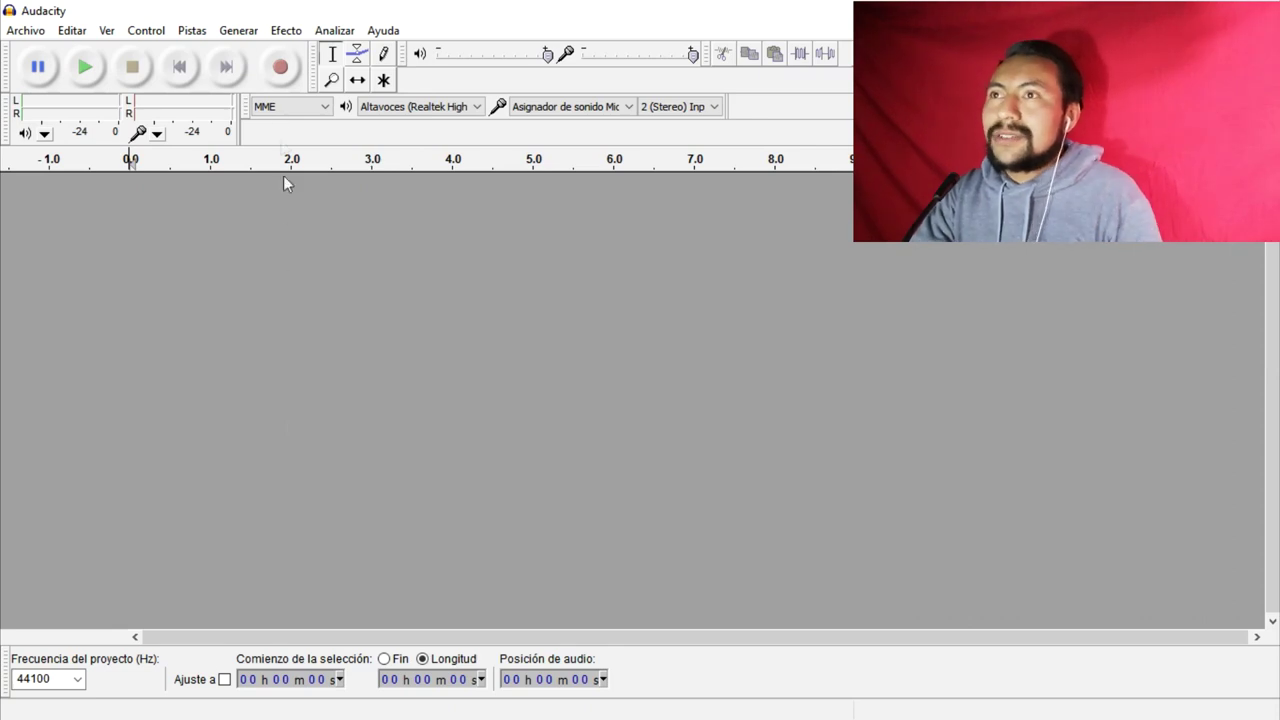
# Record a first voice take about 6.5 seconds long on a new track and mute that track.
pyautogui.click(282, 70)
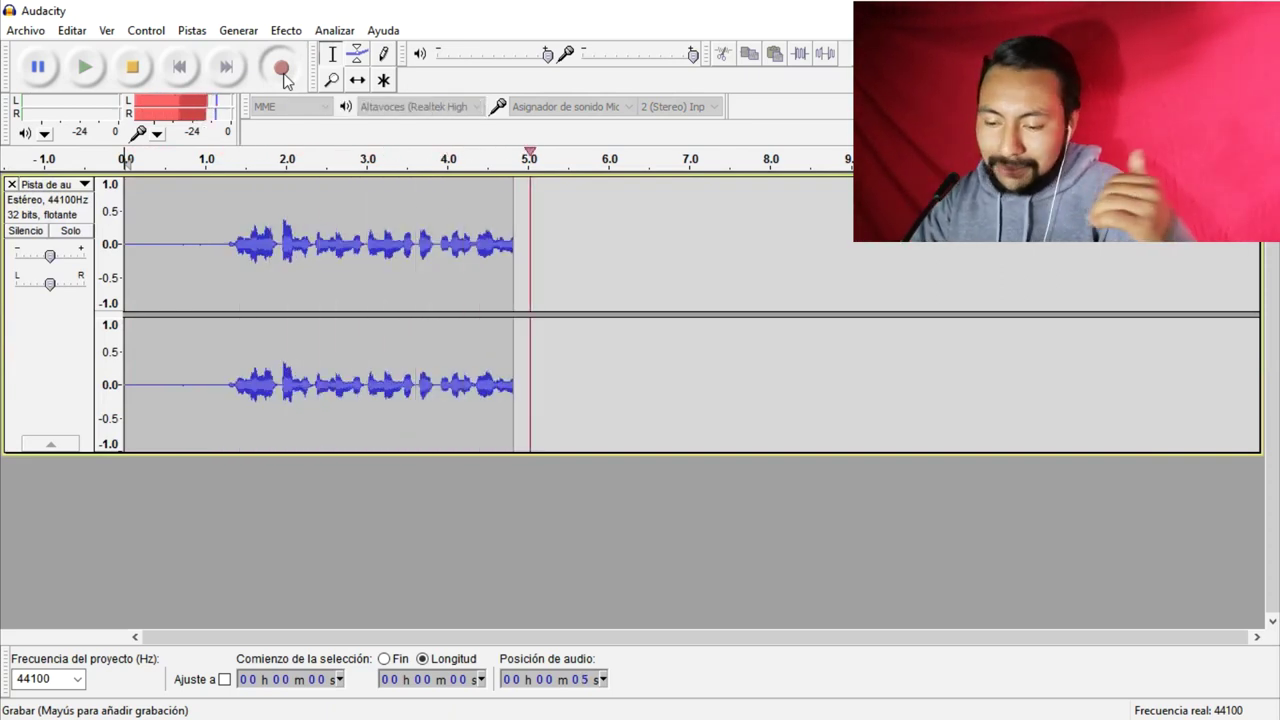
pyautogui.press('space')
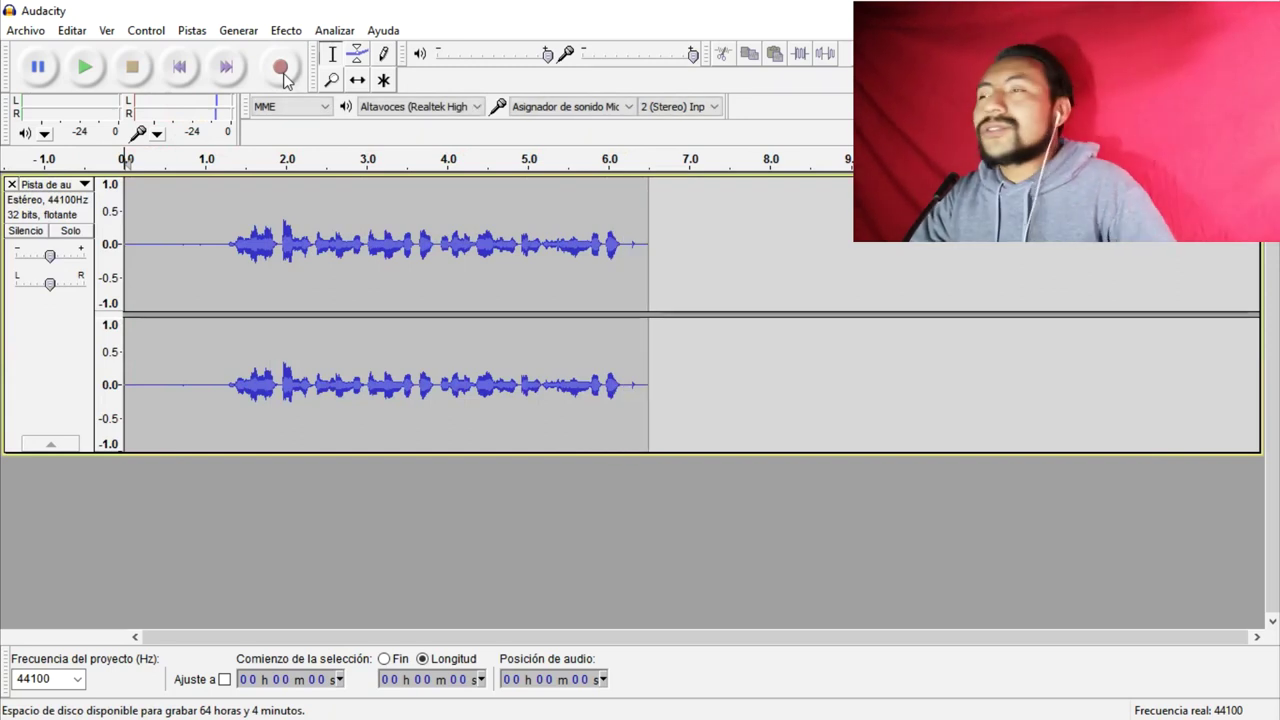
pyautogui.click(27, 231)
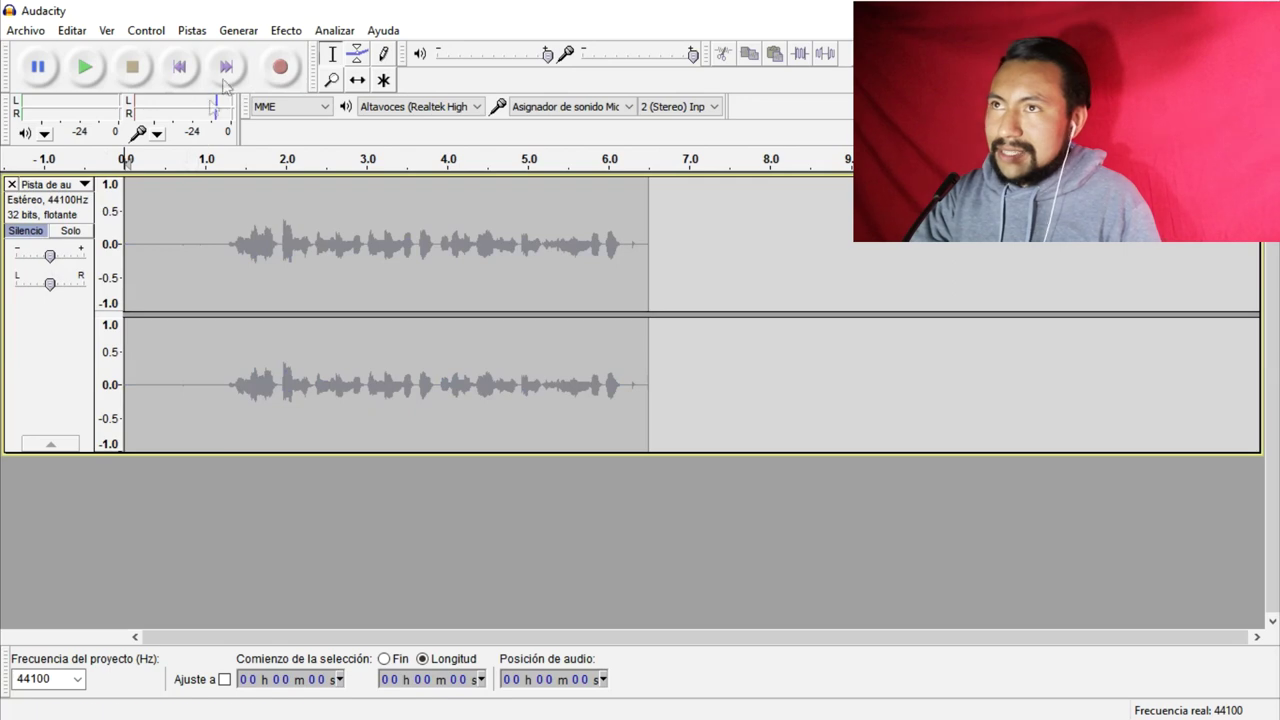
# Record a second voice take about 6.9 seconds long on a new track and mute that track.
pyautogui.click(285, 70)
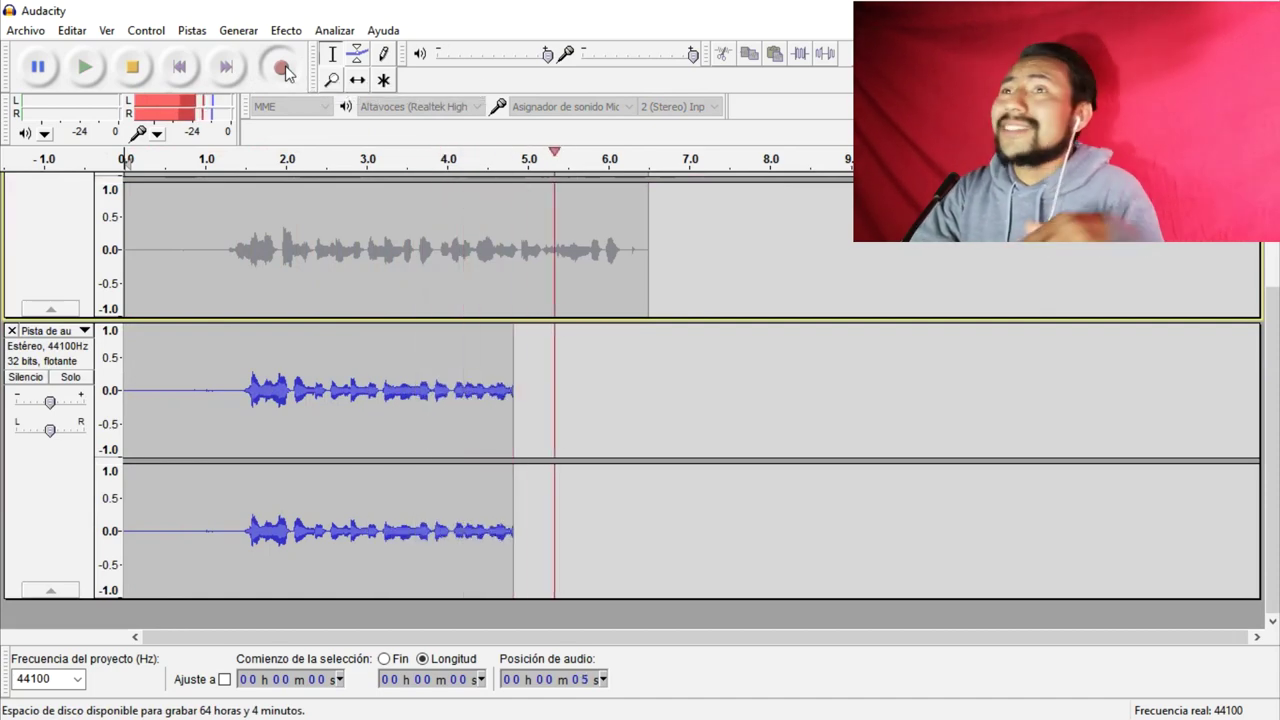
pyautogui.click(134, 72)
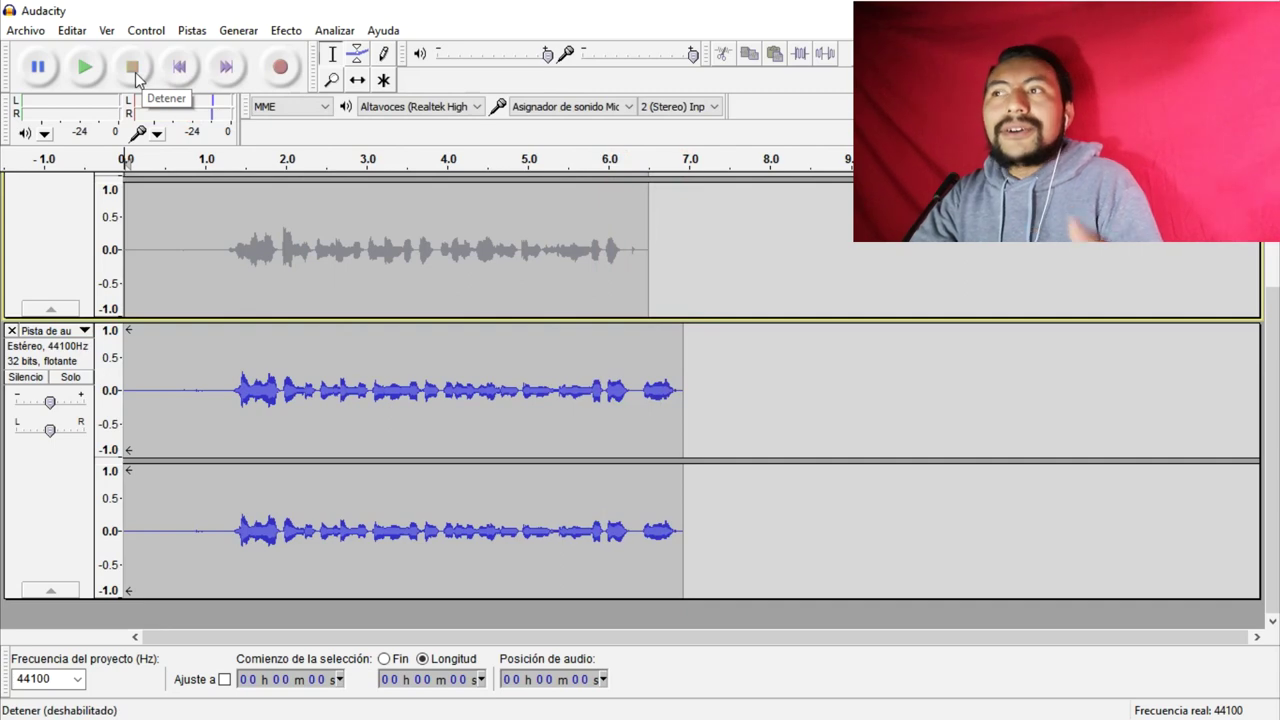
pyautogui.click(26, 378)
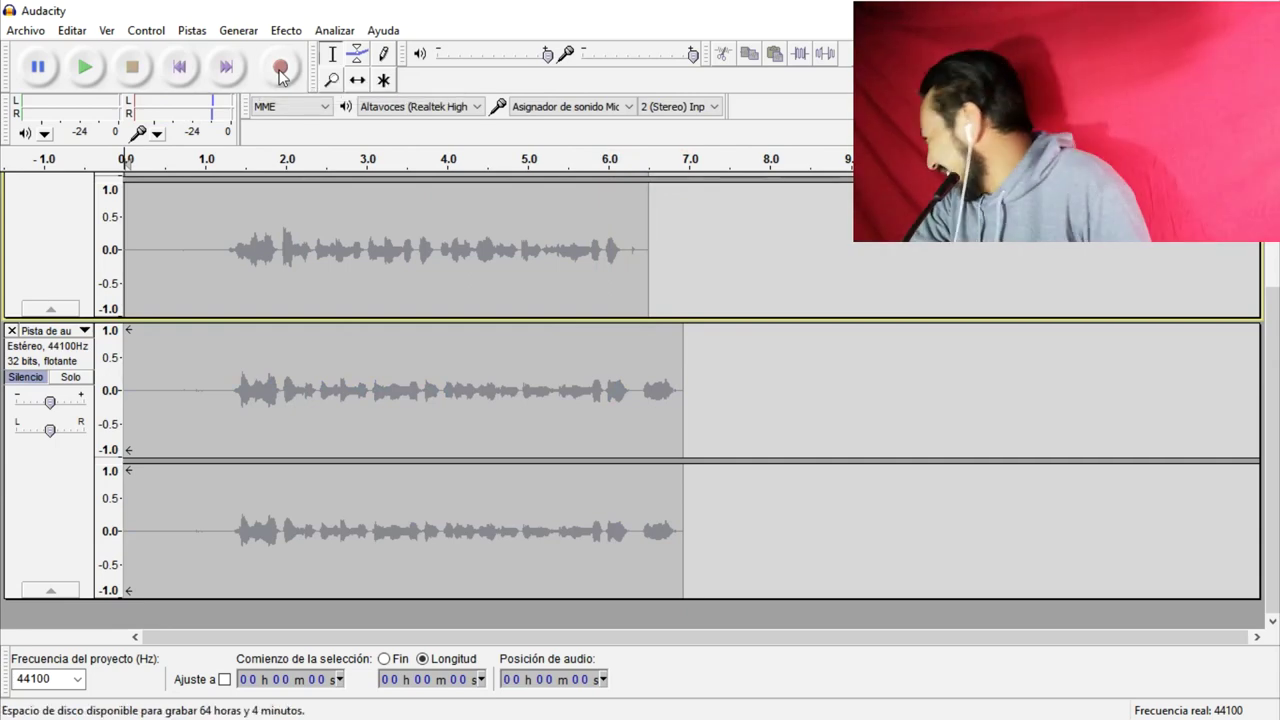
# Record a third voice take about 10 seconds long on a new track.
pyautogui.click(281, 72)
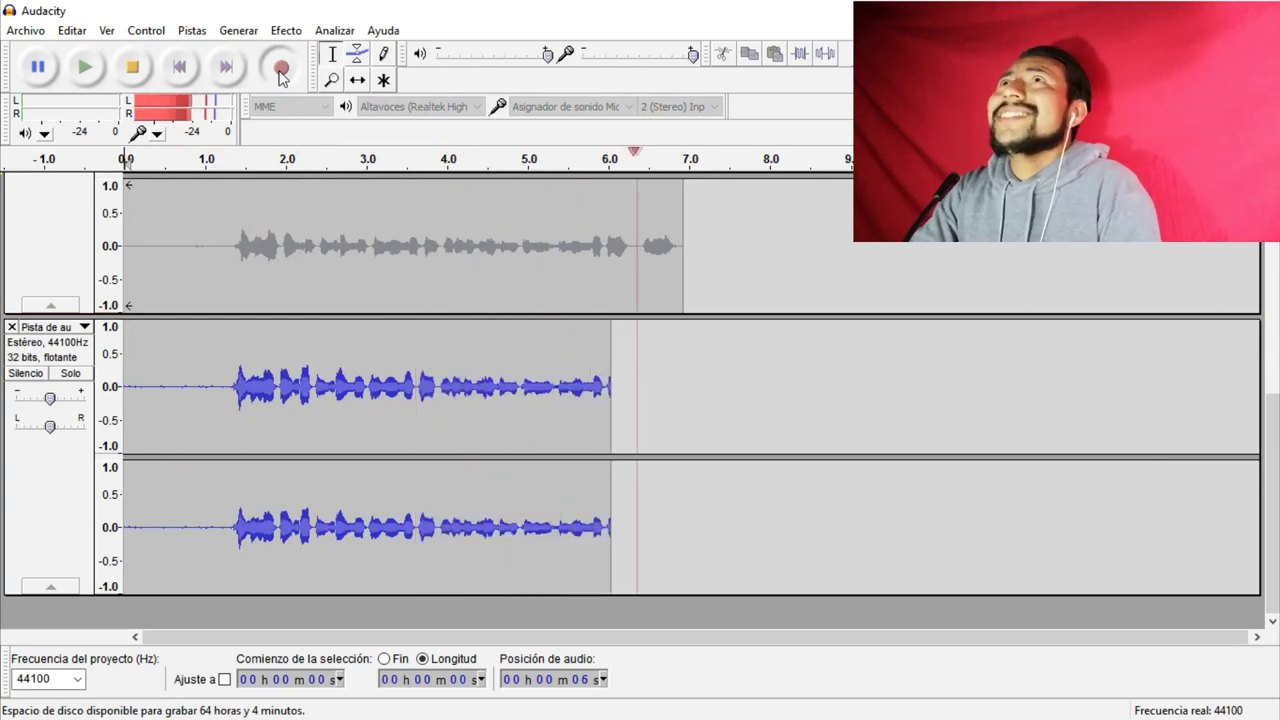
pyautogui.hotkey('alt', 'space')
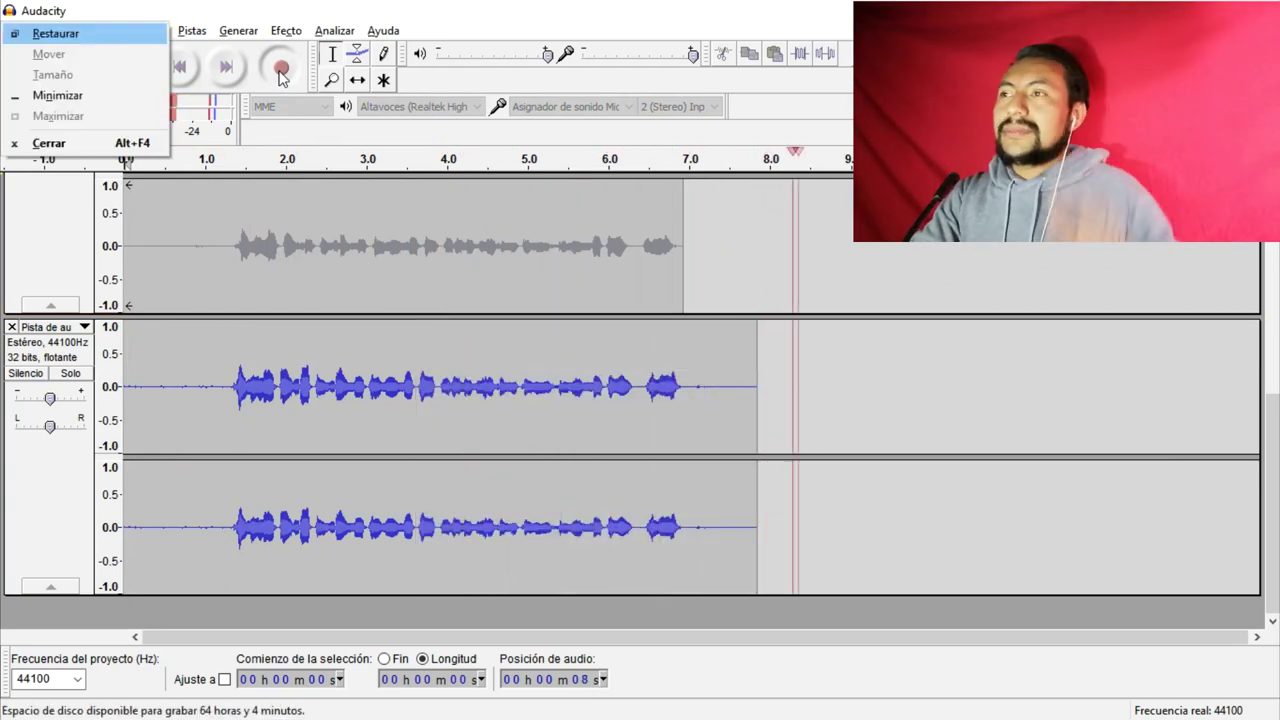
pyautogui.press('Escape')
pyautogui.click(132, 66)
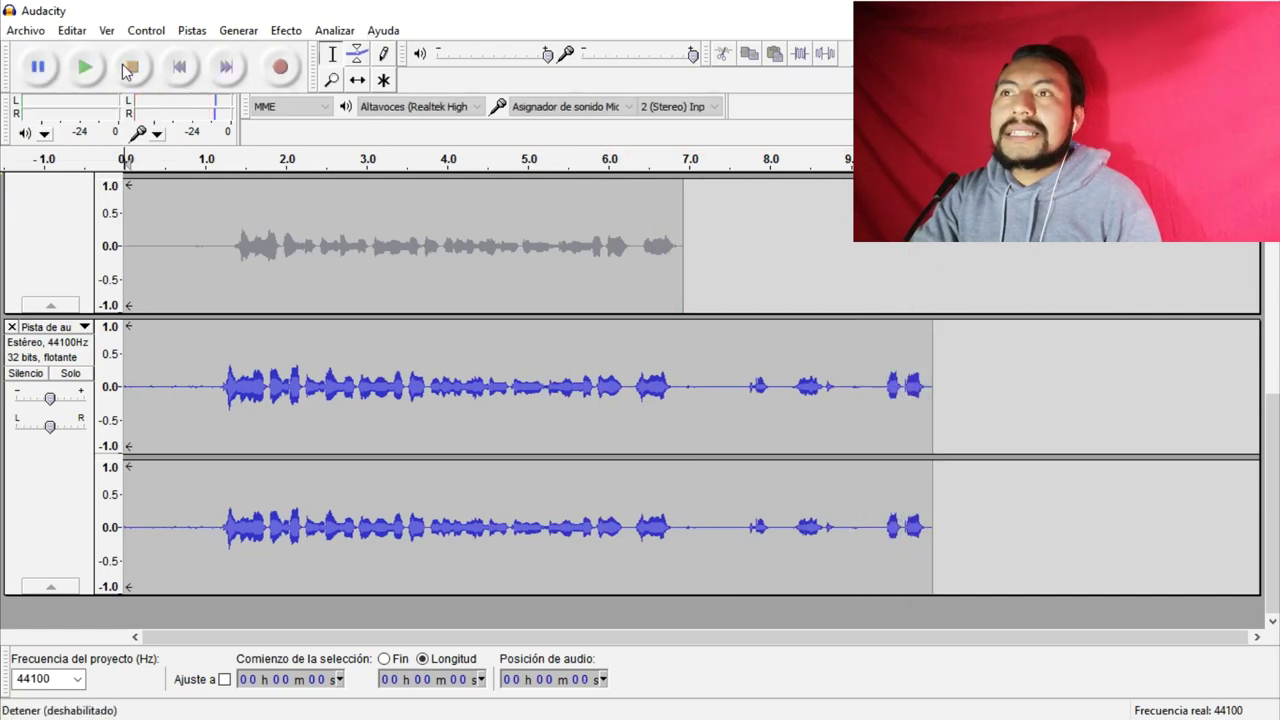
# Delete the surplus audio after about 6.9 seconds on the third track and mute that track.
pyautogui.moveTo(991, 414); pyautogui.dragTo(684, 417)
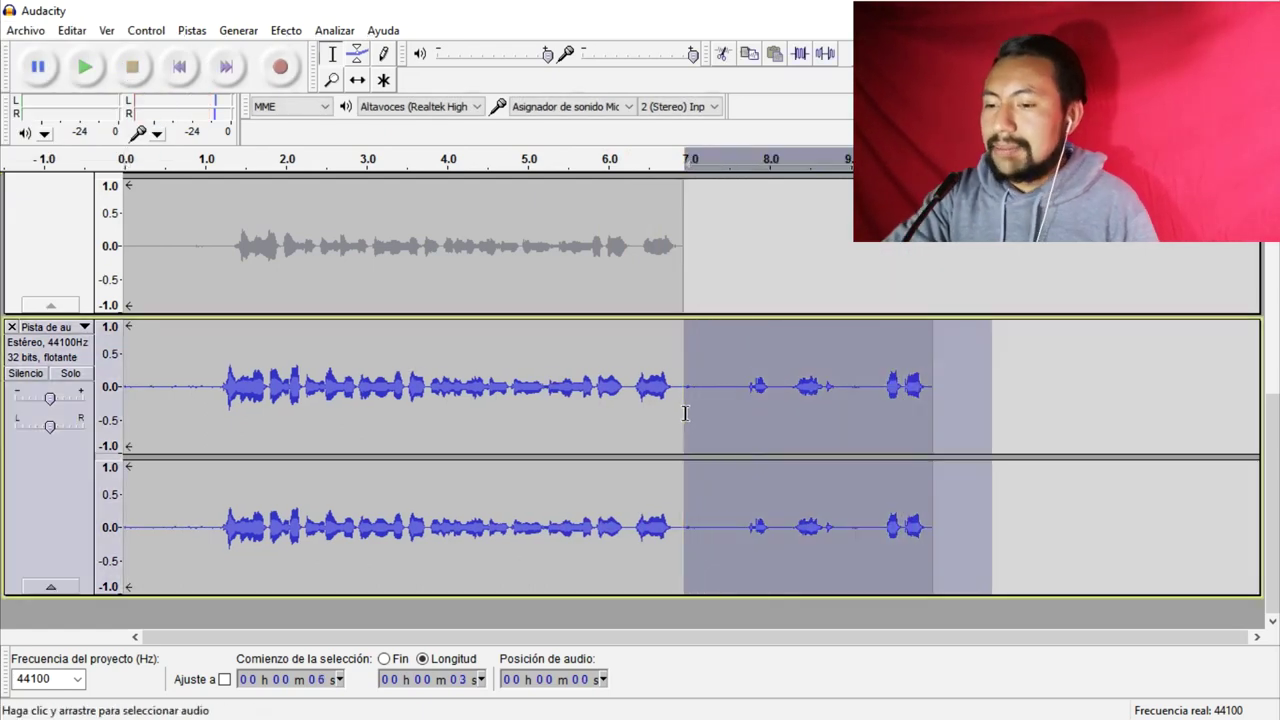
pyautogui.press('Delete')
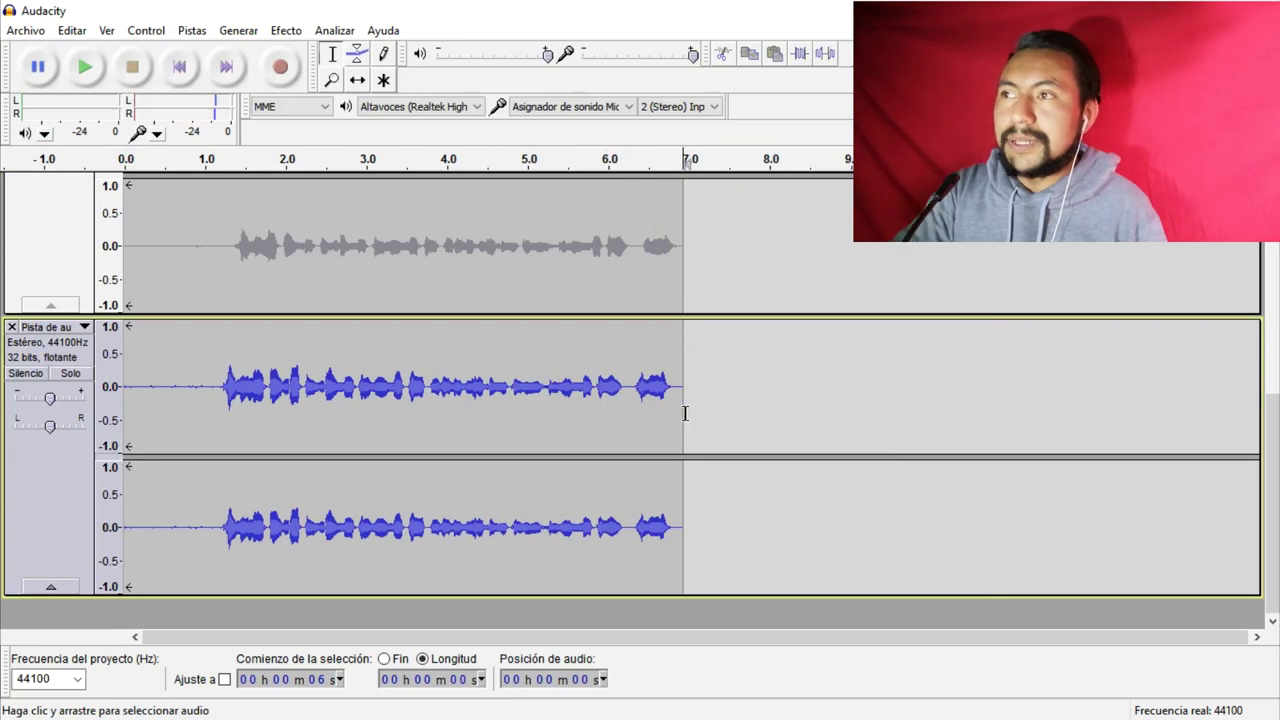
pyautogui.click(25, 373)
# Unmute the first track, play it from just before the voice at about 1.2 seconds, and mute it again.
pyautogui.scroll(5, 45, 253)
pyautogui.scroll(-1, 45, 253)
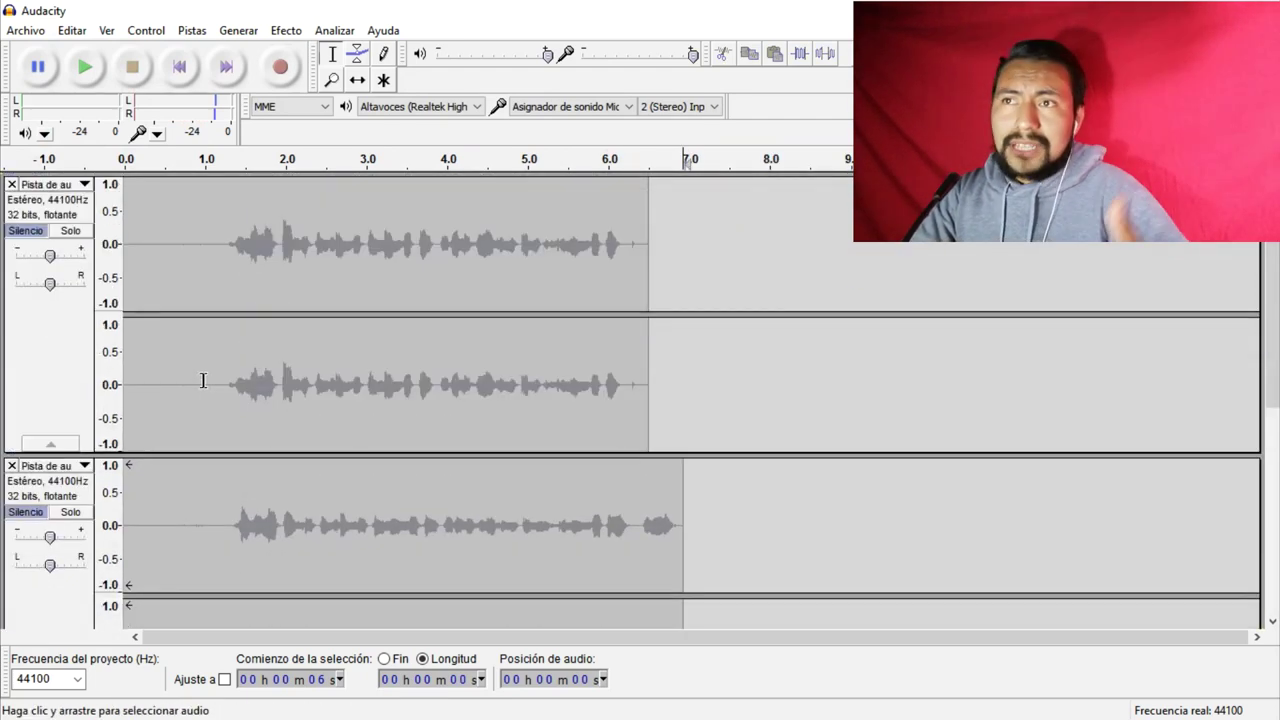
pyautogui.click(27, 231)
pyautogui.click(222, 280)
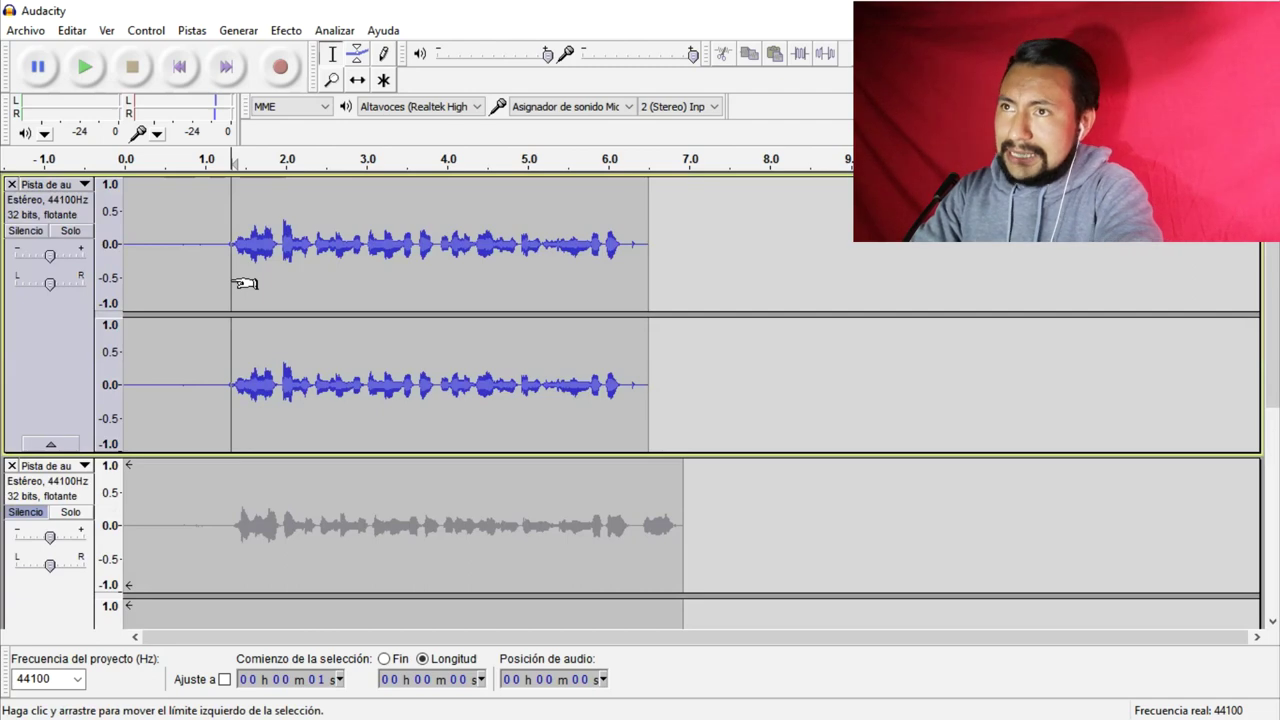
pyautogui.press('space')
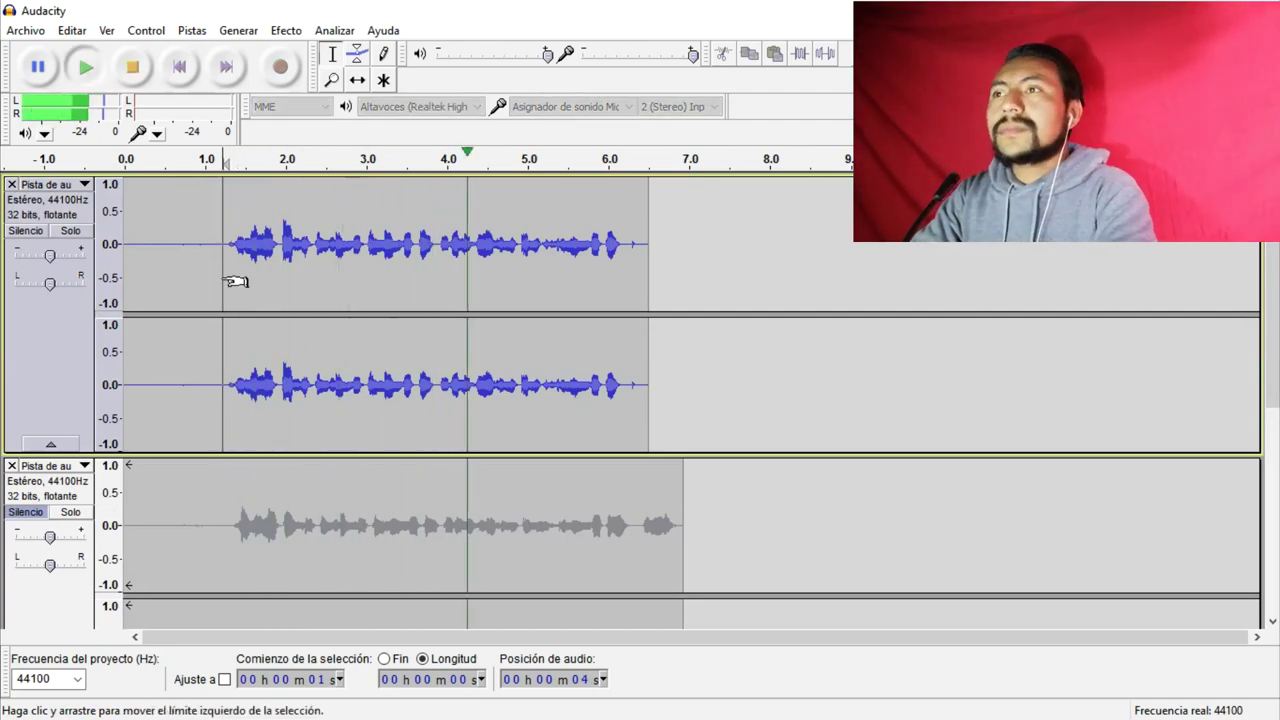
pyautogui.click(38, 234)
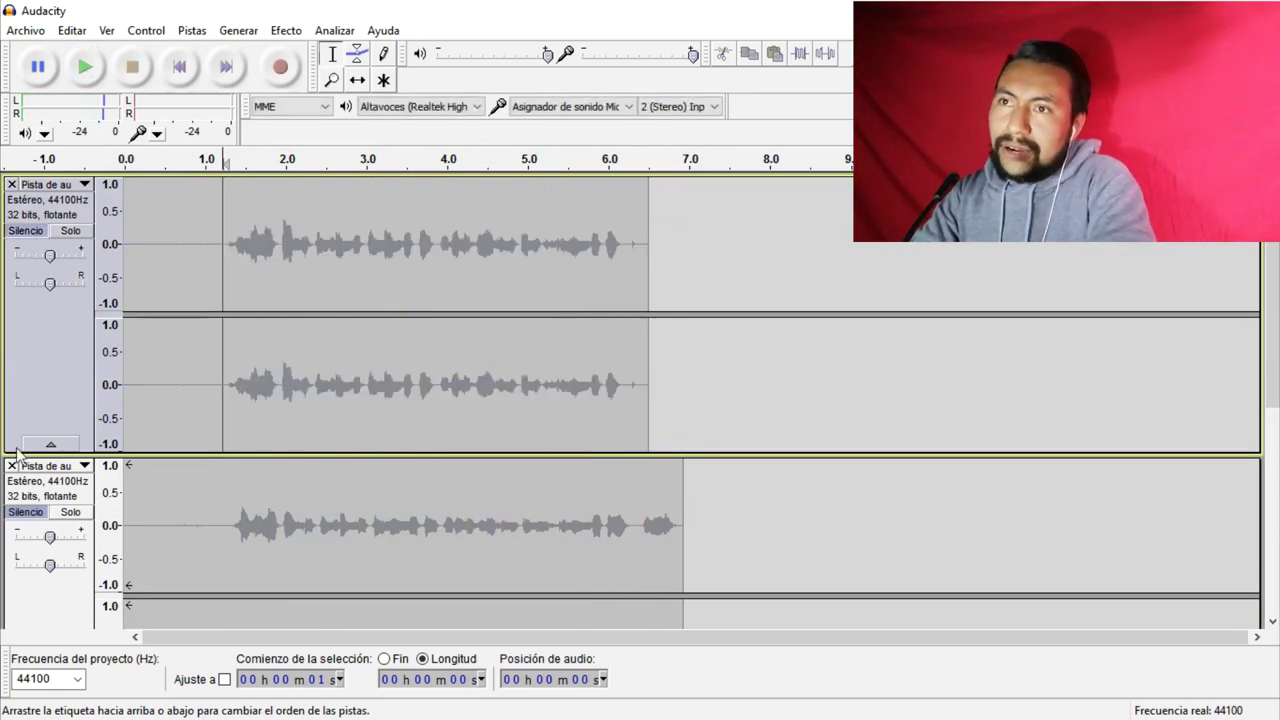
# Unmute the second track, play it from about 1.3 seconds, and mute it again.
pyautogui.click(22, 512)
pyautogui.click(228, 534)
pyautogui.scroll(-2, 228, 534)
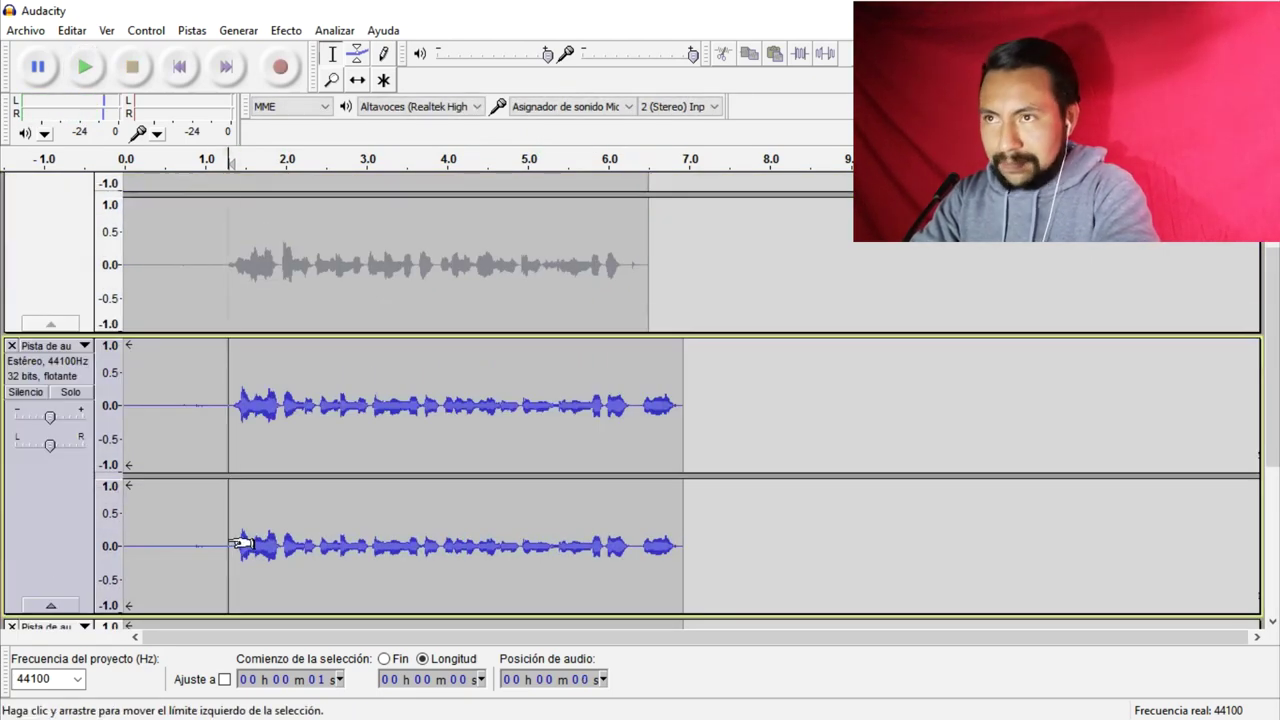
pyautogui.press('space')
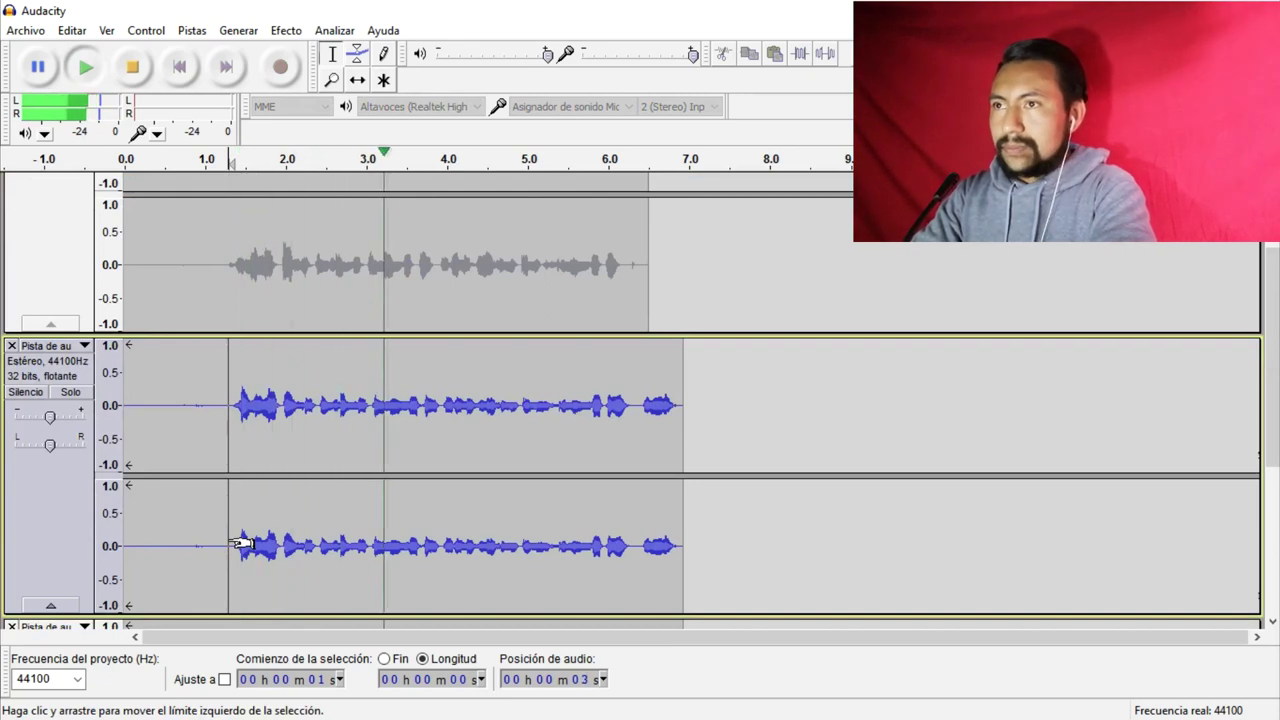
pyautogui.scroll(-3, 242, 543)
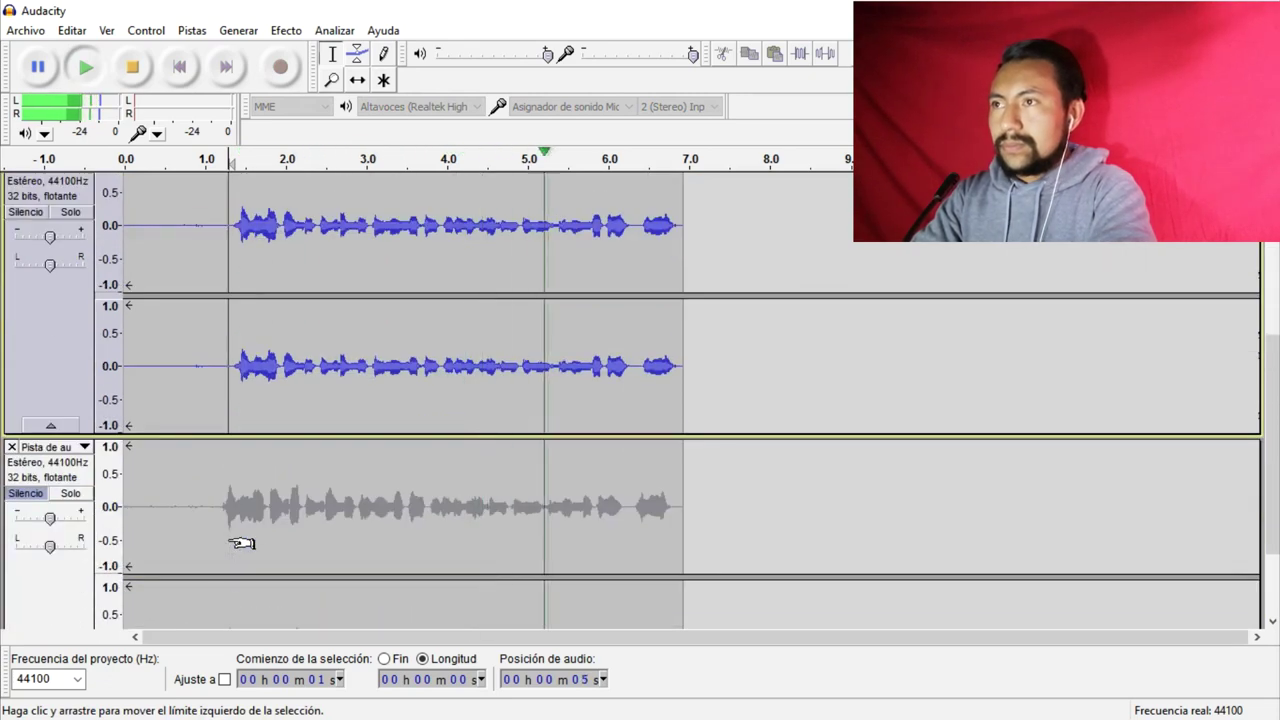
pyautogui.press('space')
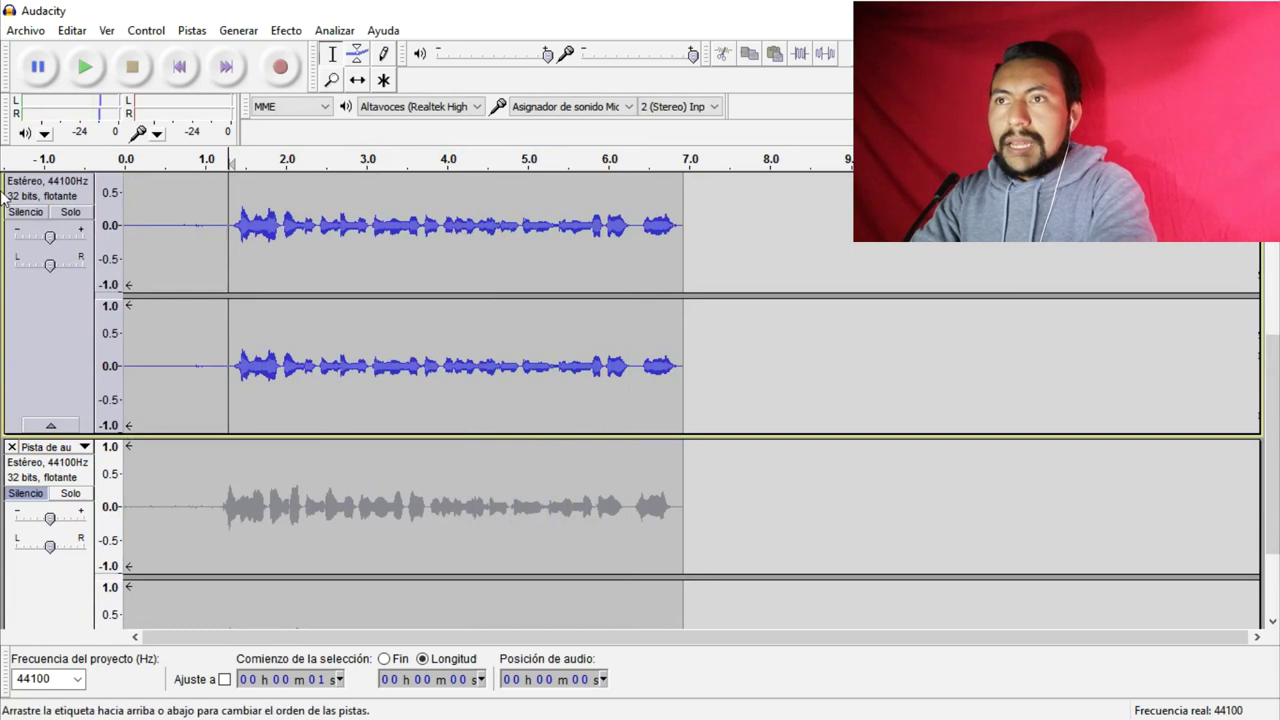
pyautogui.click(24, 213)
# Unmute the third track, listen to its take, and mute it again.
pyautogui.click(43, 494)
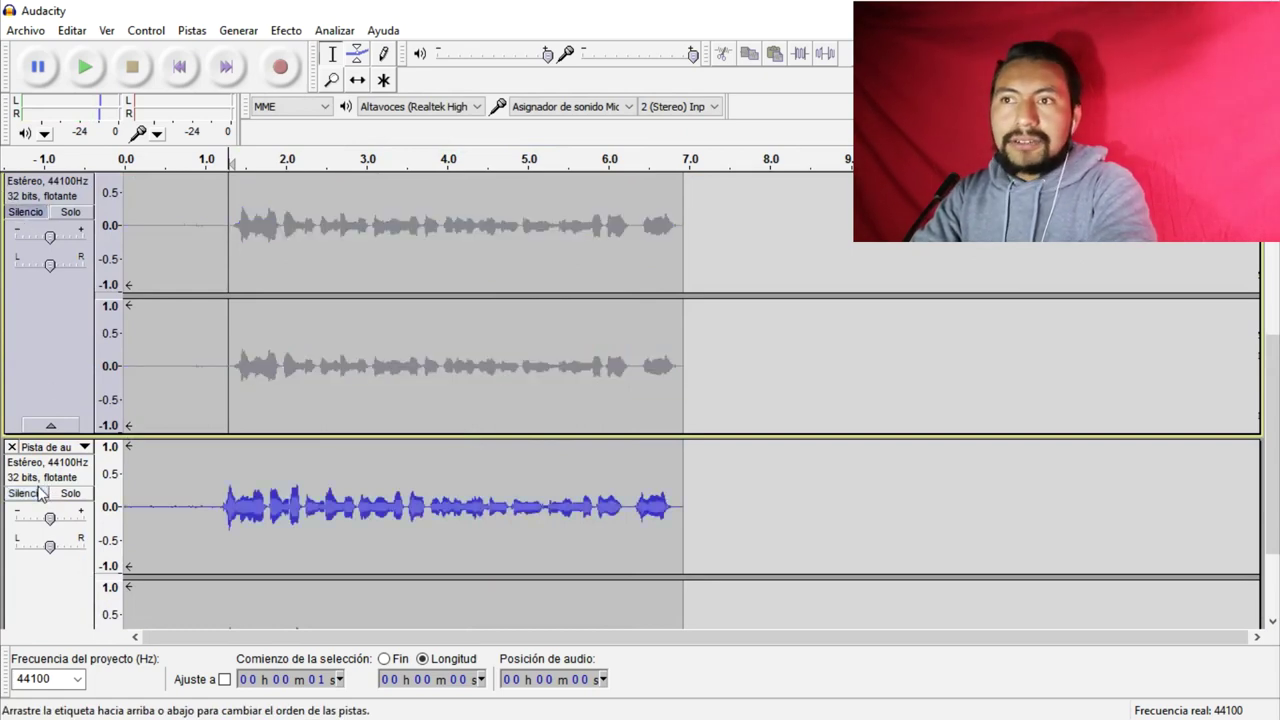
pyautogui.press('space')
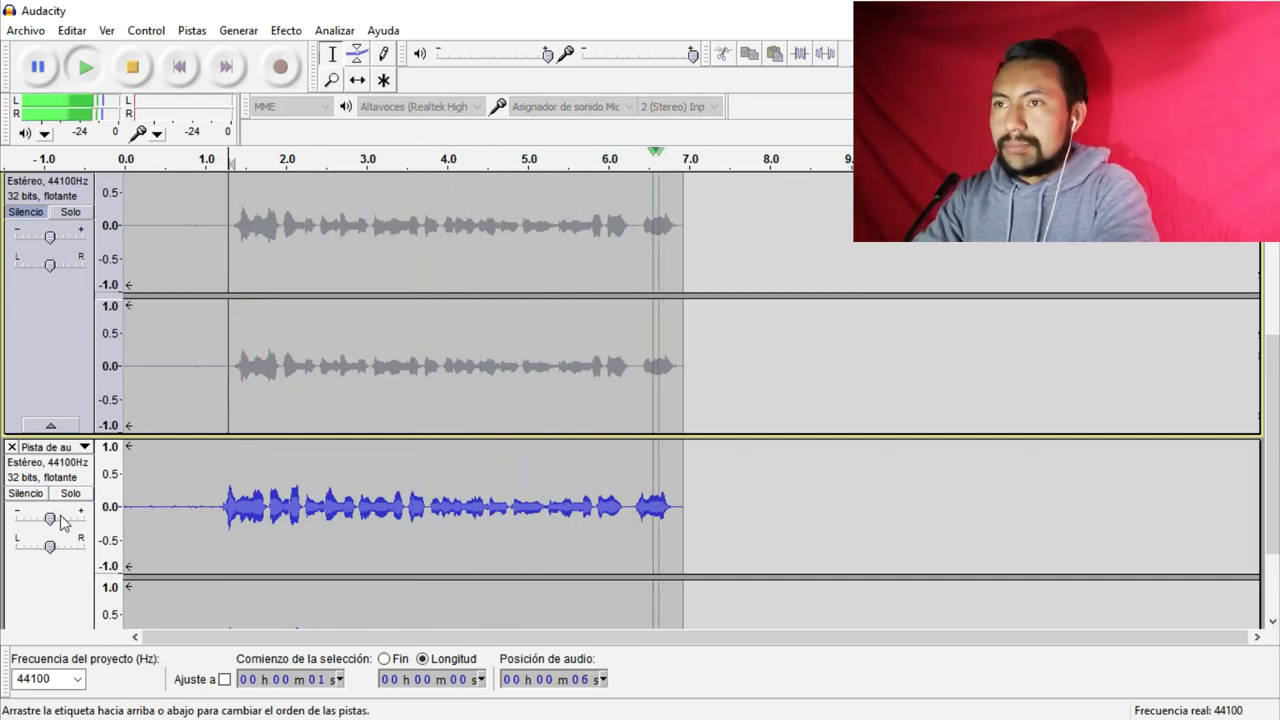
pyautogui.click(35, 496)
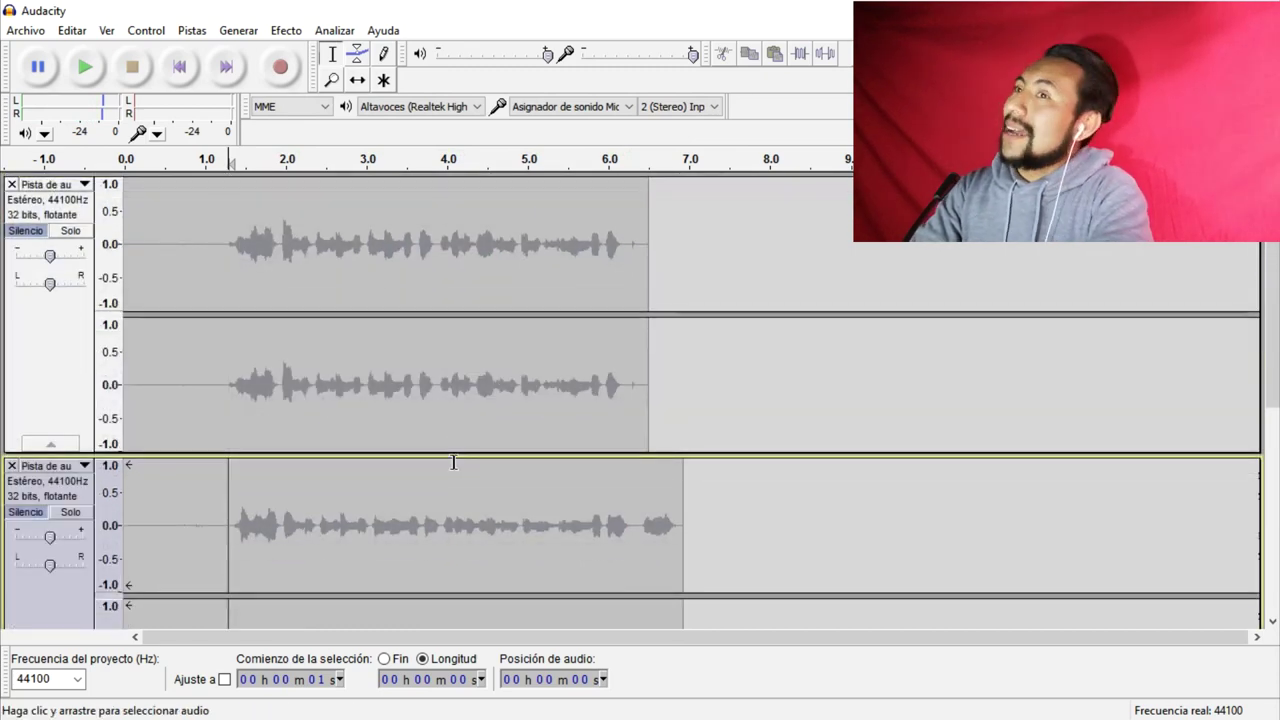
# Unmute the first track, raise the pitch of its whole clip by 8 percent, and listen to the result.
pyautogui.click(25, 231)
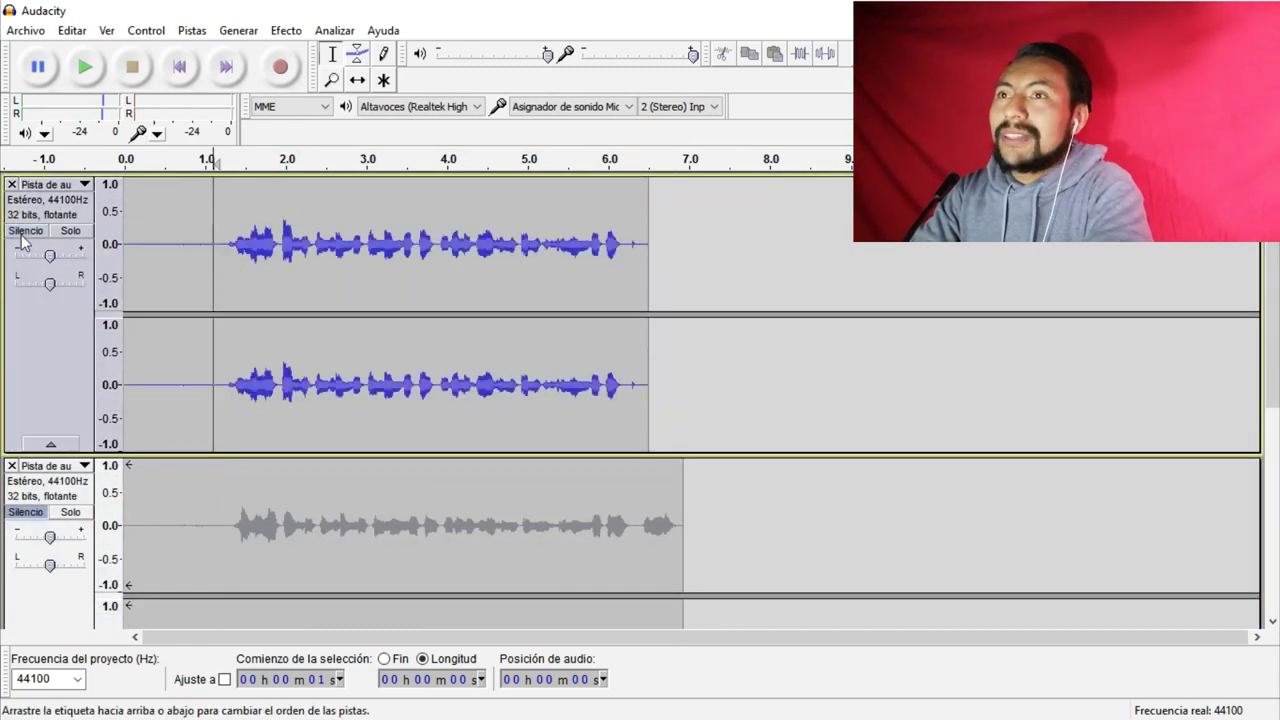
pyautogui.doubleClick(234, 262)
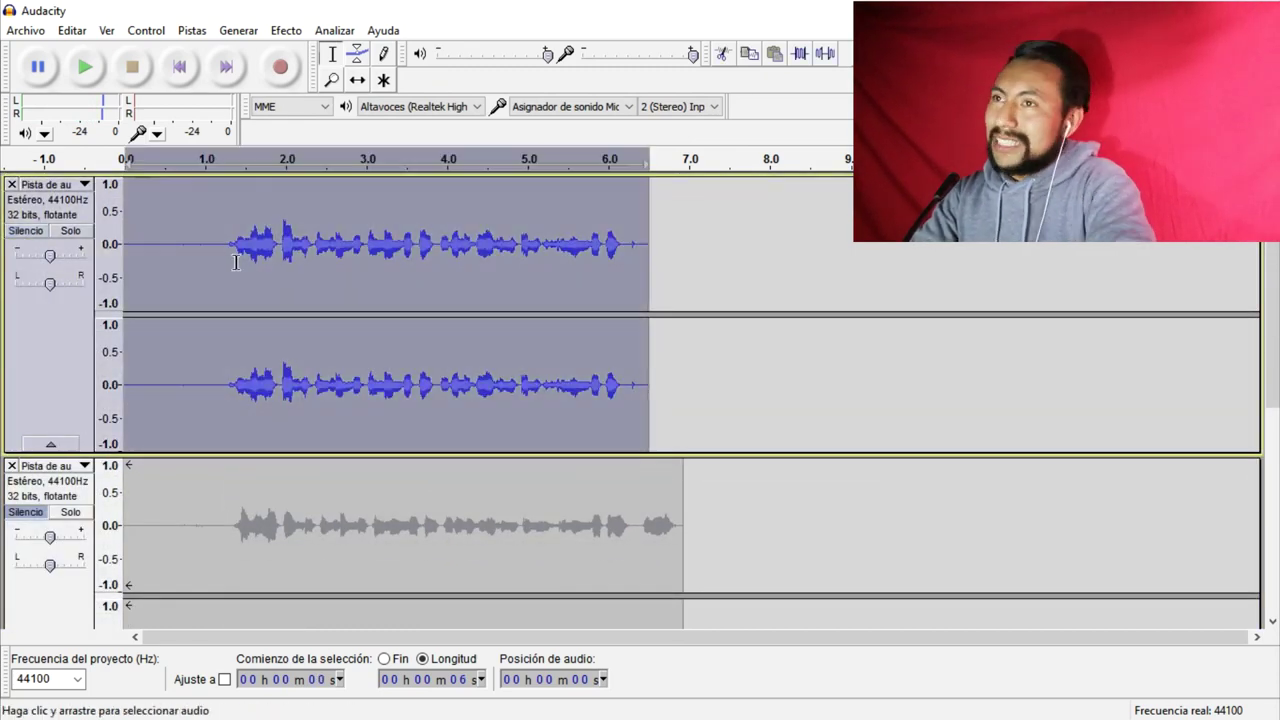
pyautogui.click(283, 30)
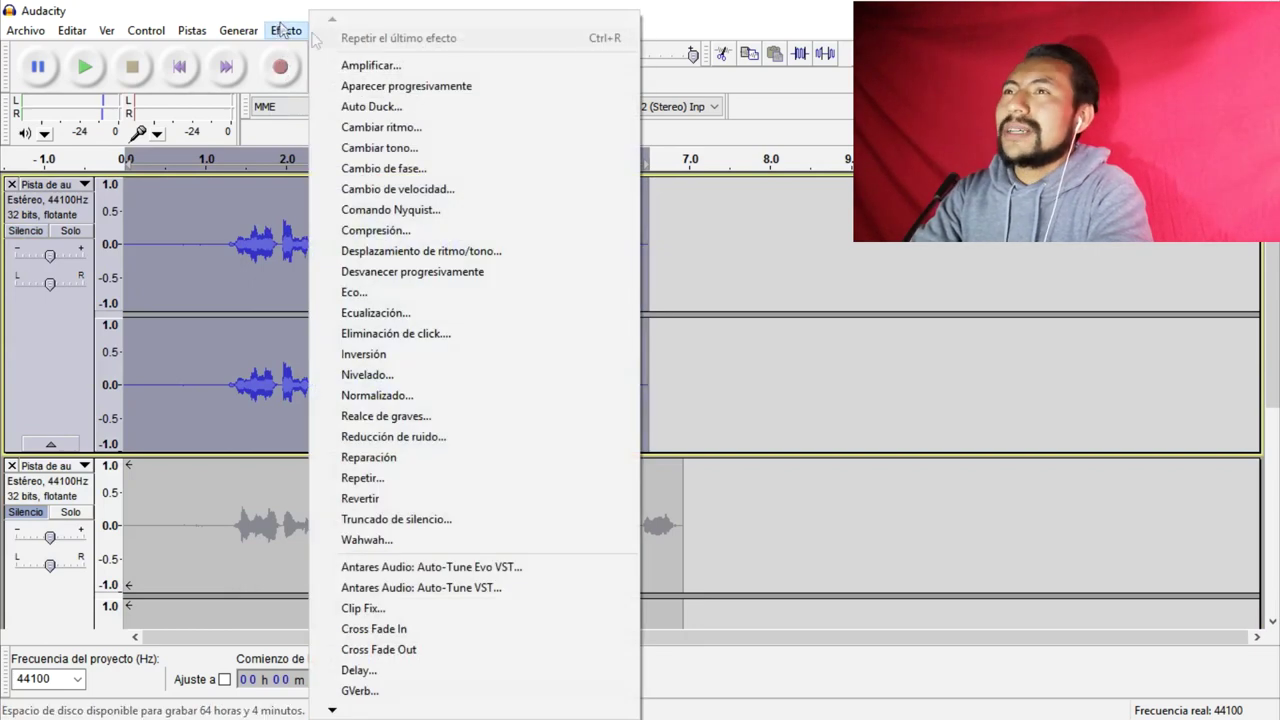
pyautogui.click(442, 128)
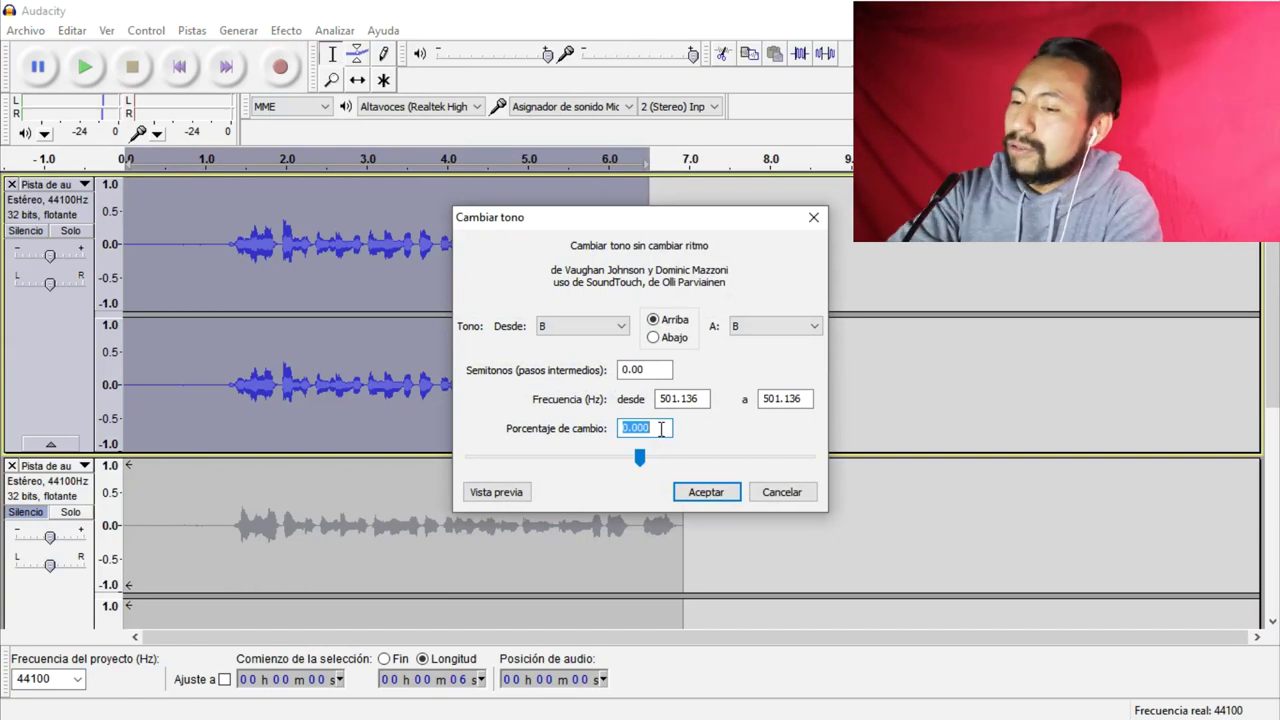
pyautogui.write('8')
pyautogui.press('Return')
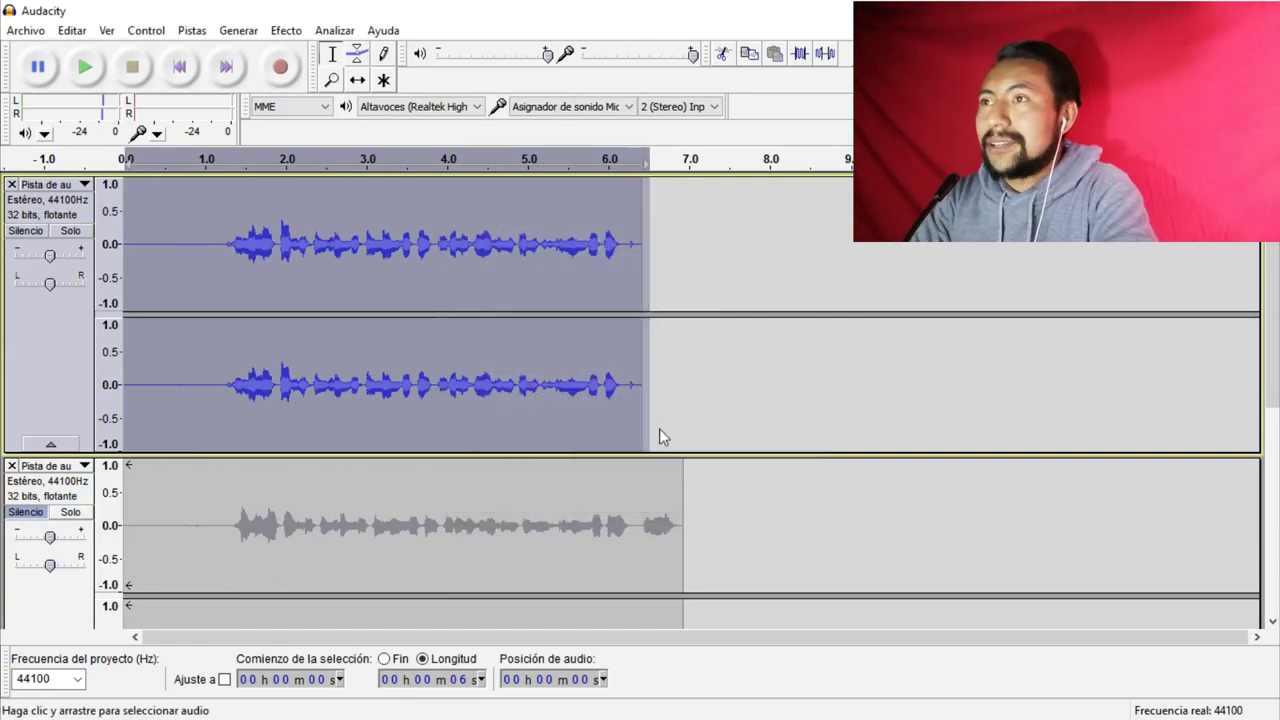
pyautogui.click(217, 277)
pyautogui.press('space')
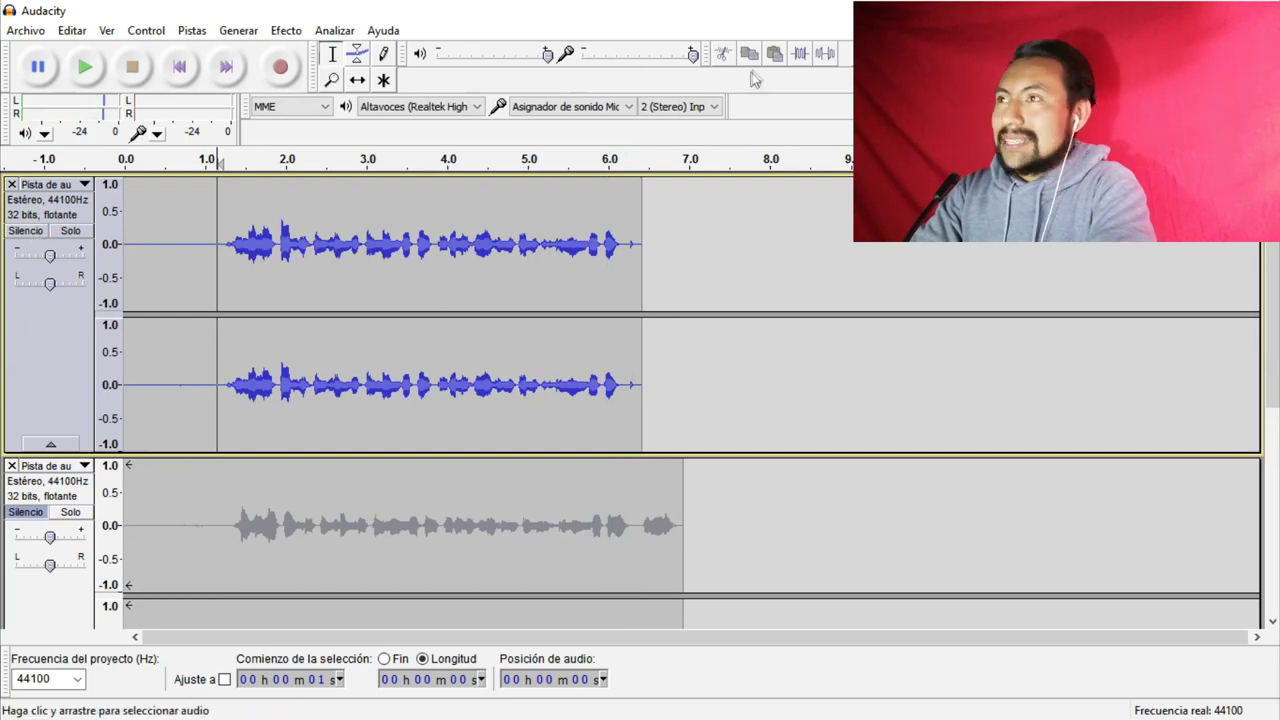
# Undo the first track's pitch rise, apply Change Pitch at -35 percent to the whole clip instead, and listen to it.
pyautogui.doubleClick(551, 202)
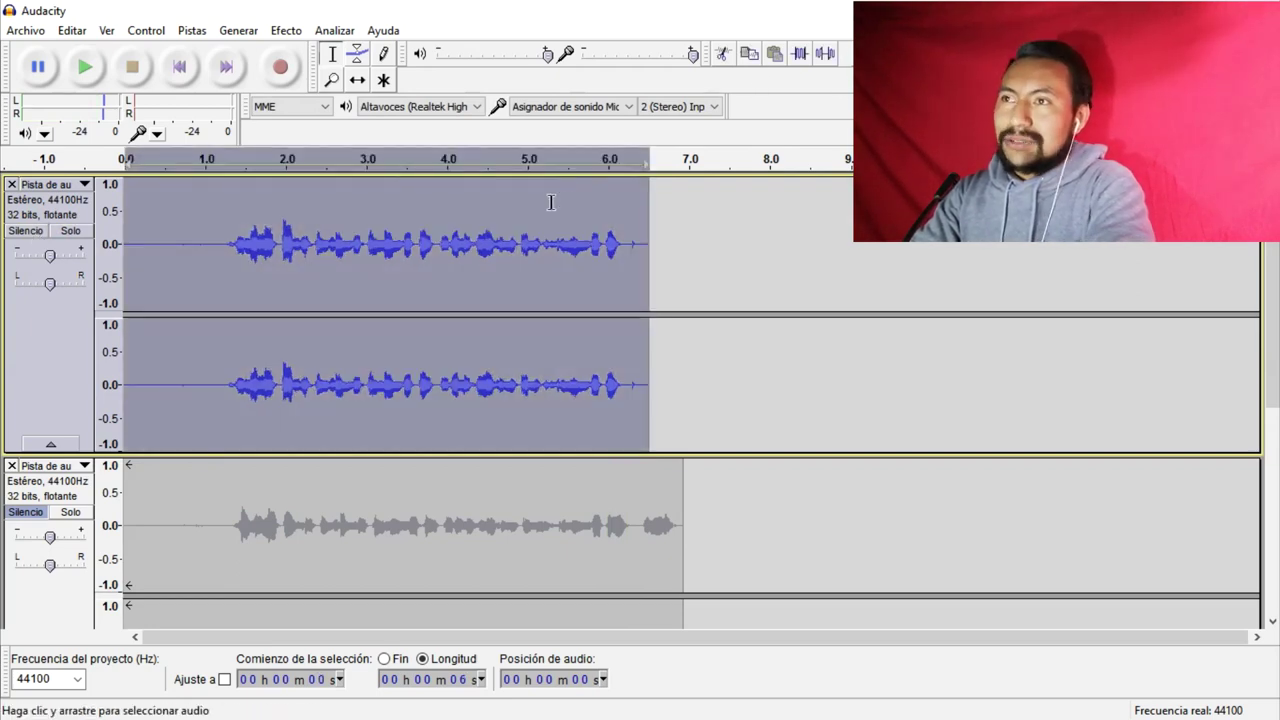
pyautogui.click(286, 30)
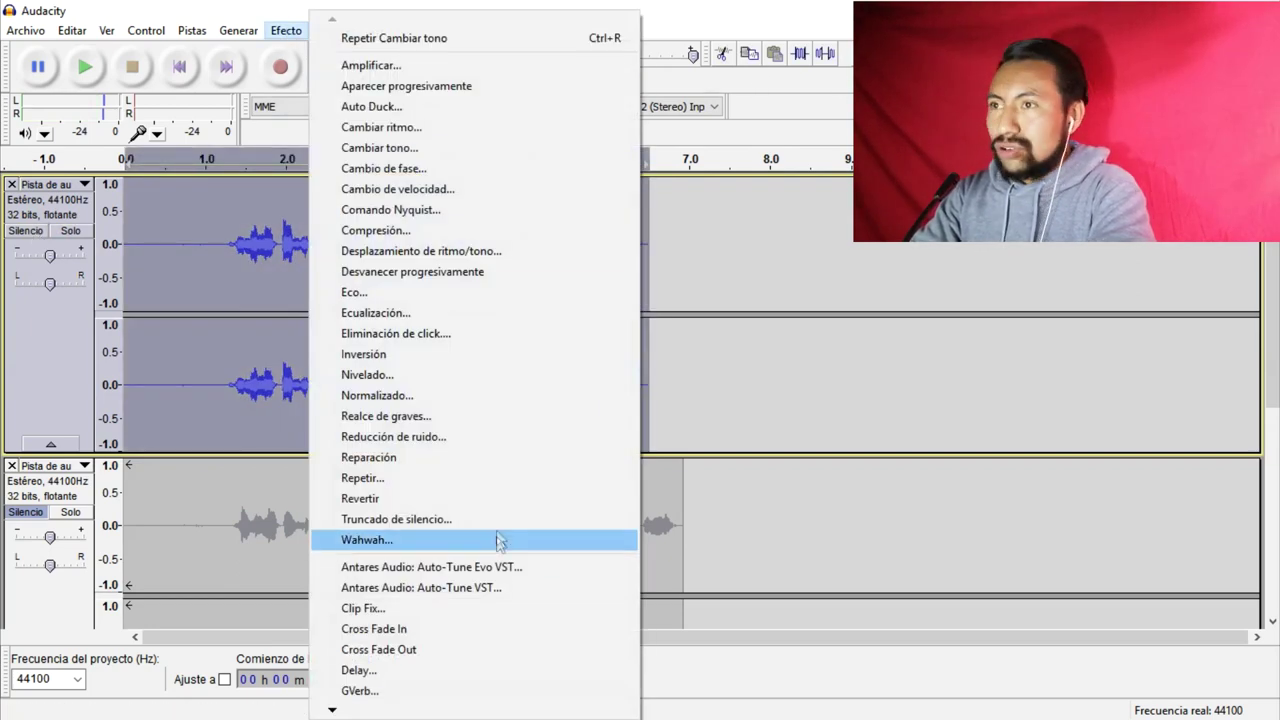
pyautogui.click(437, 150)
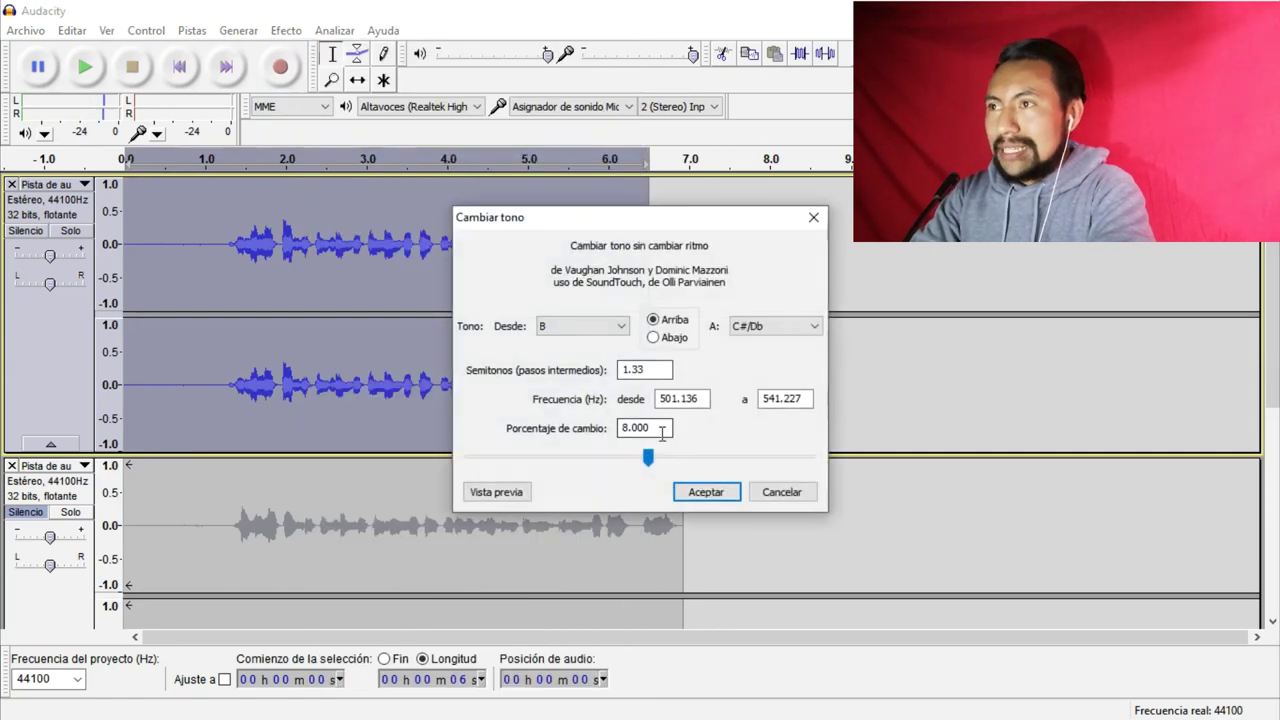
pyautogui.write('-35')
pyautogui.press('Return')
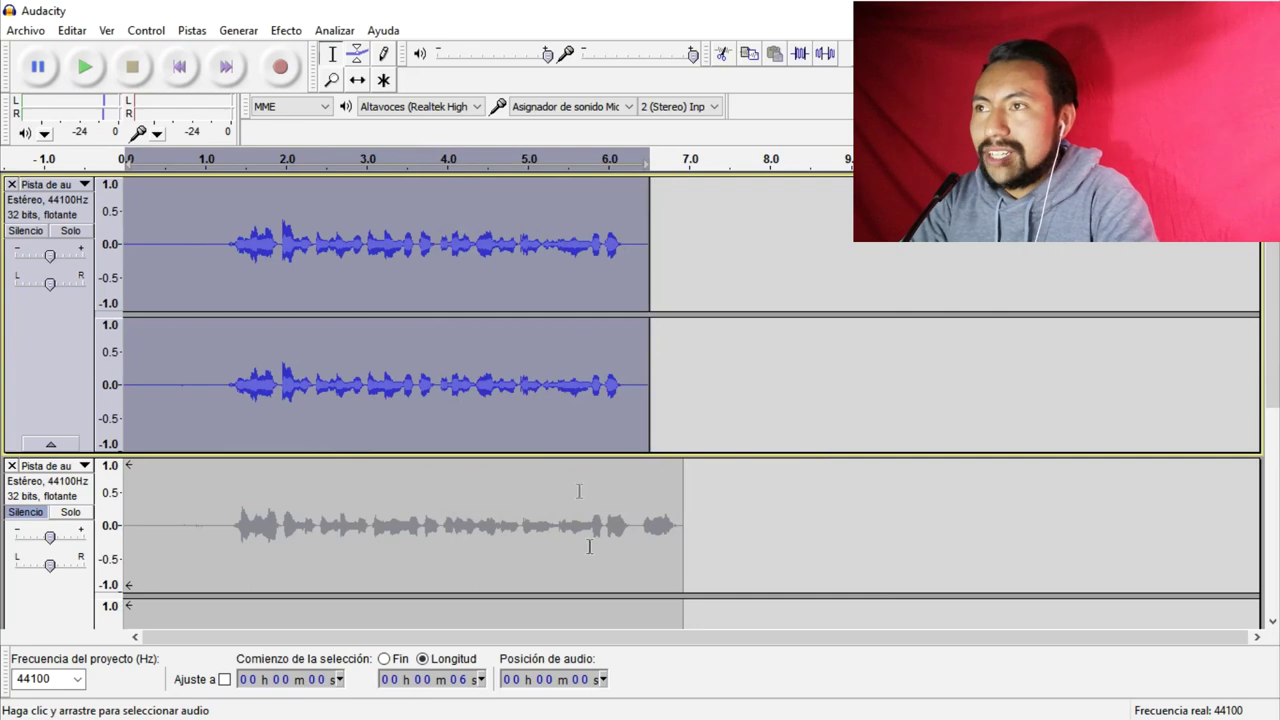
pyautogui.click(221, 419)
pyautogui.press('space')
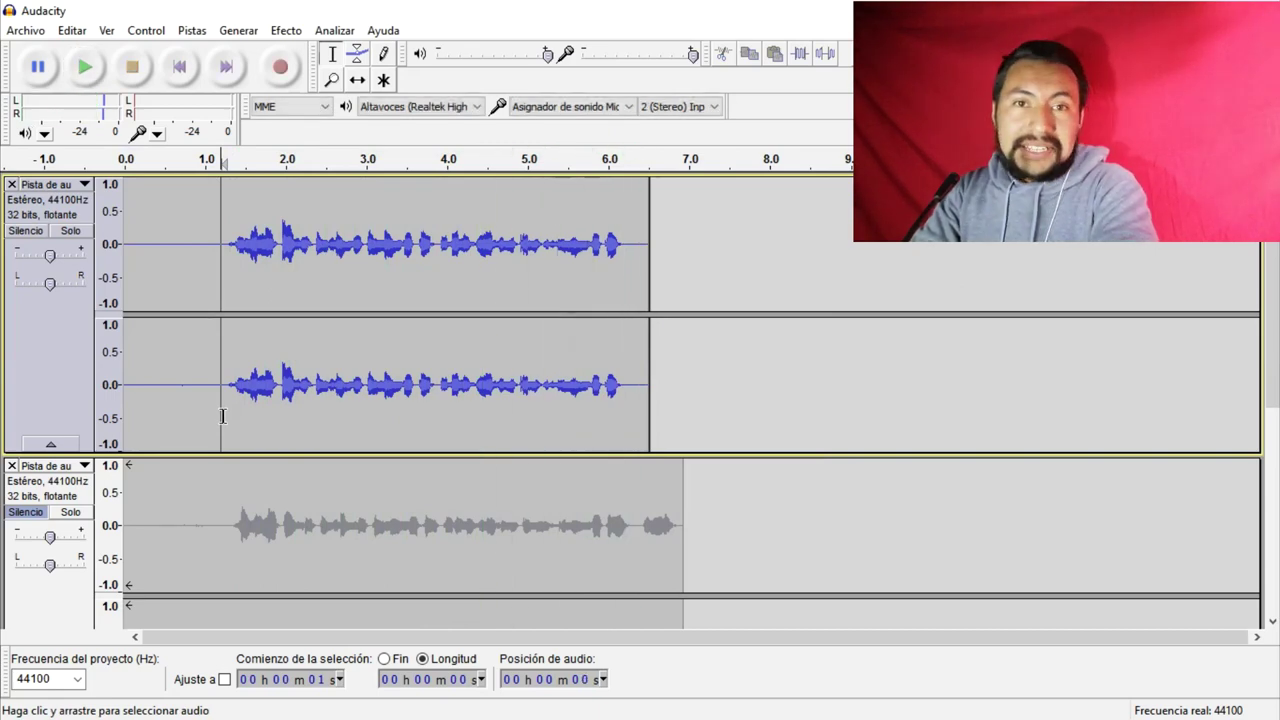
# Undo the 35 percent pitch reduction on the first track and mute that track.
pyautogui.doubleClick(640, 322)
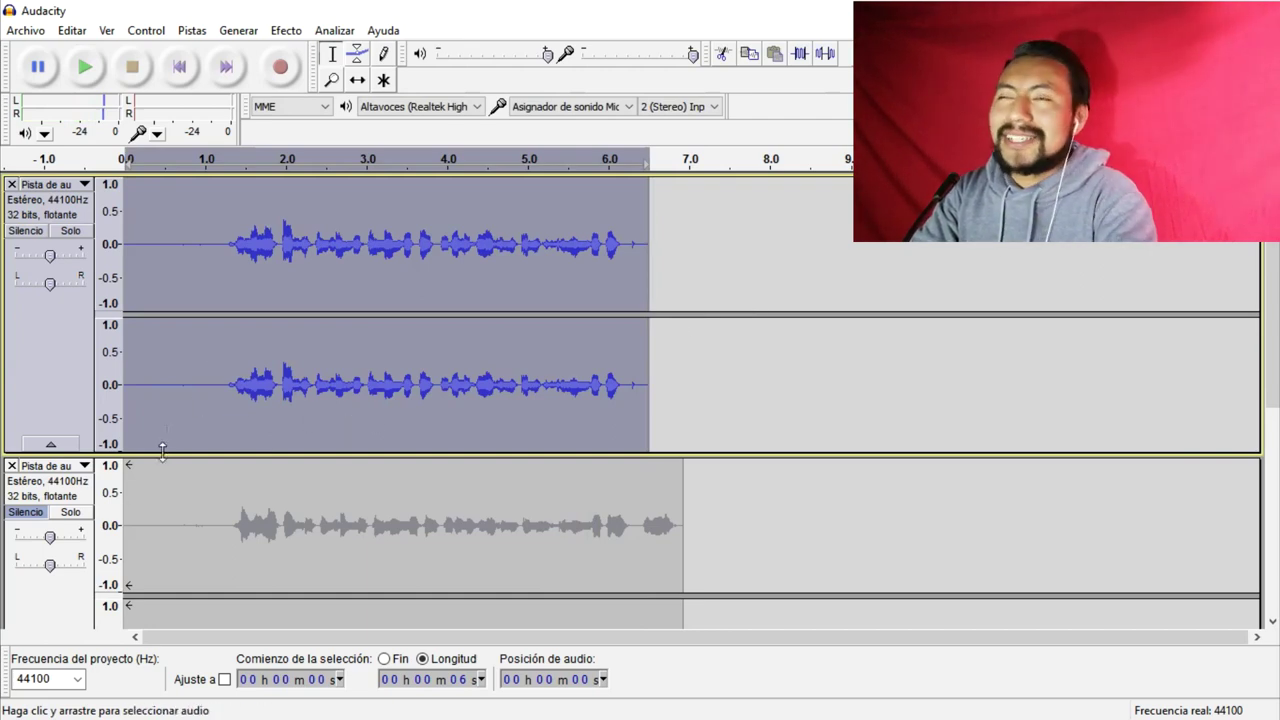
pyautogui.click(27, 231)
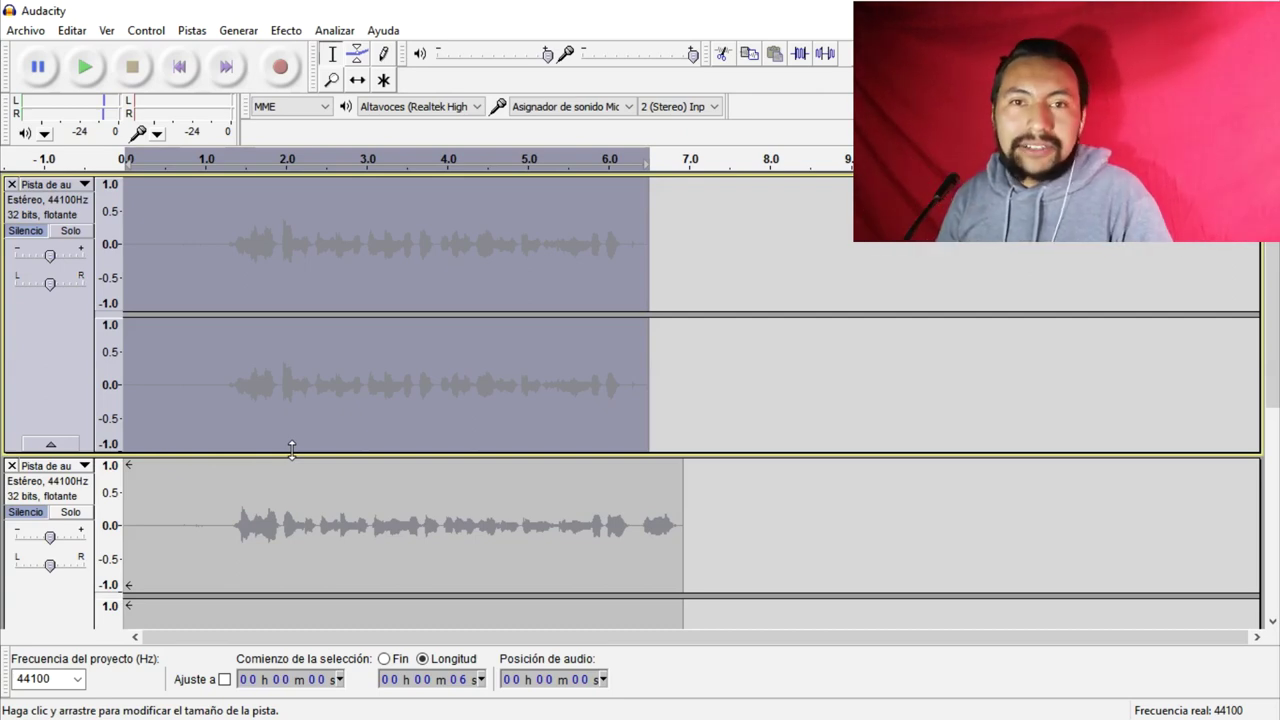
# Record a new voice take from the start of the timeline on its own track, and mute that track.
pyautogui.click(179, 67)
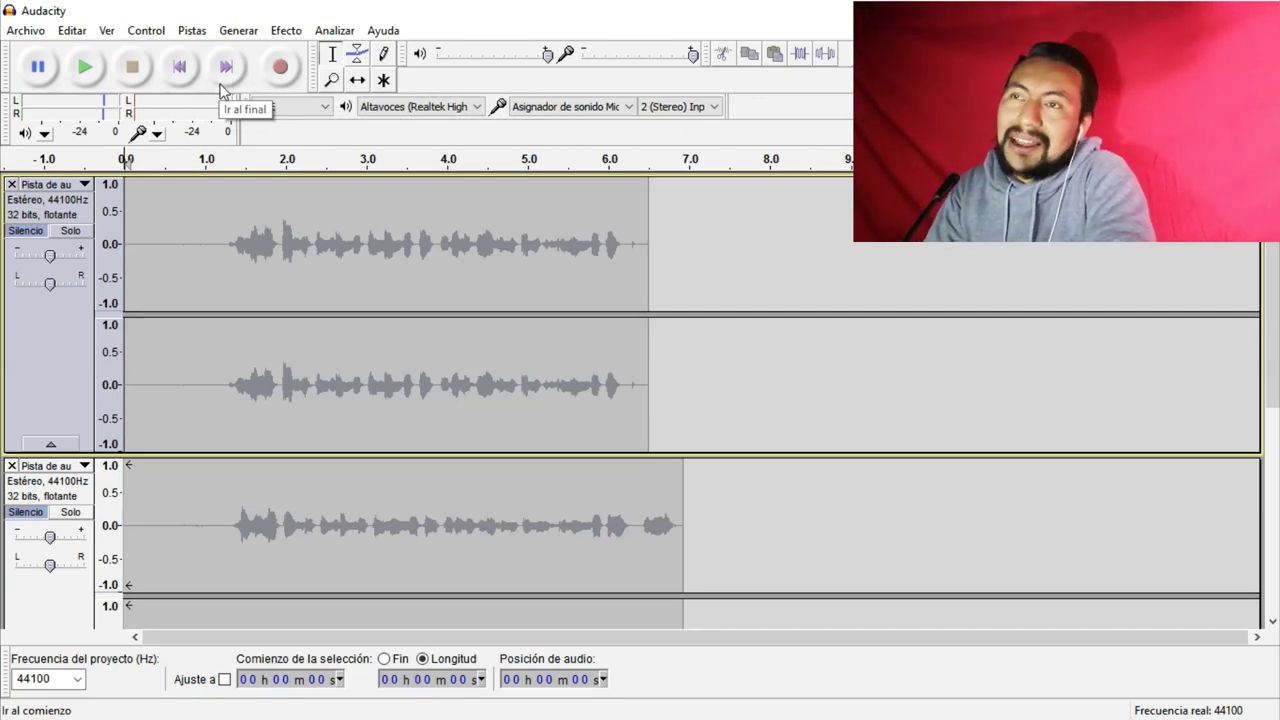
pyautogui.press('r')
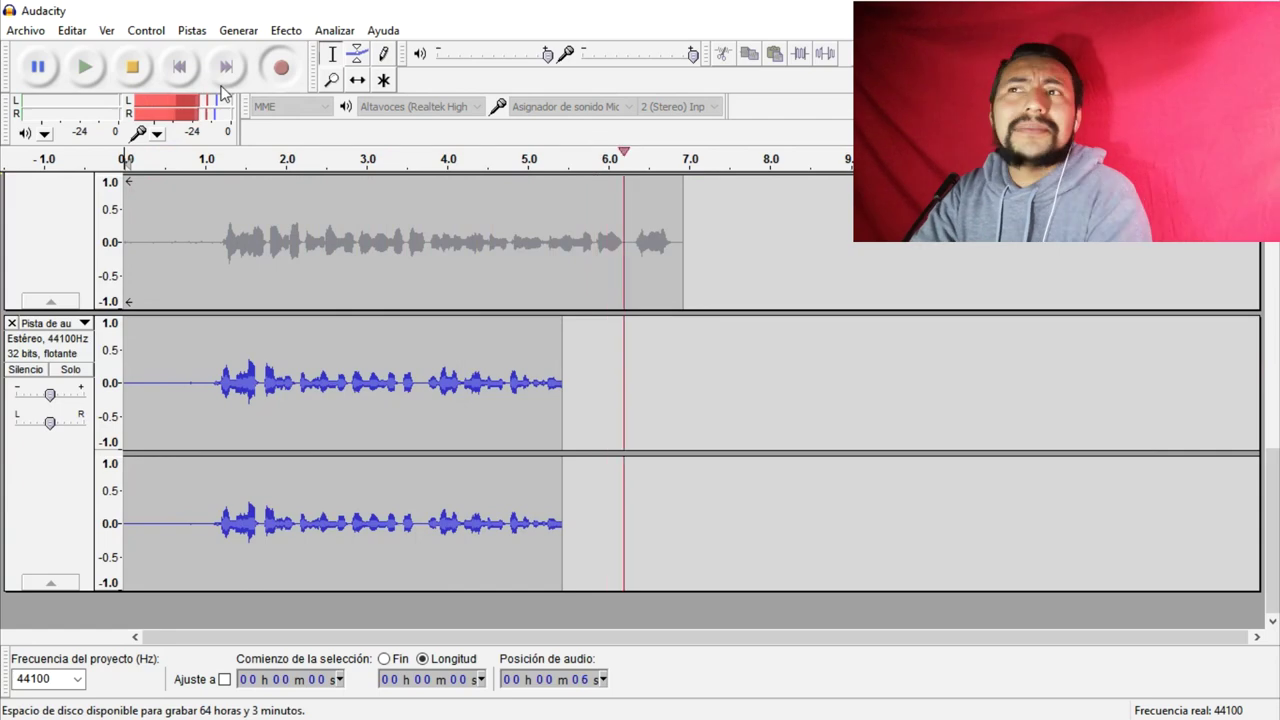
pyautogui.click(131, 72)
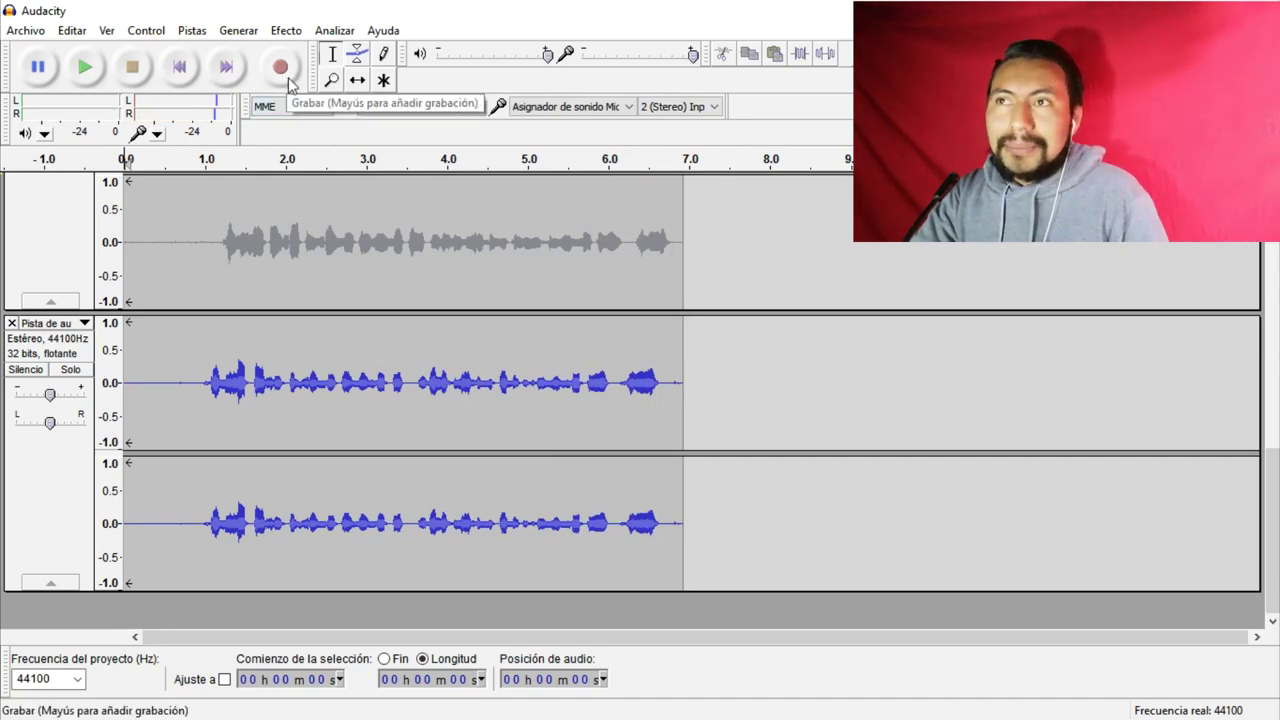
pyautogui.click(25, 370)
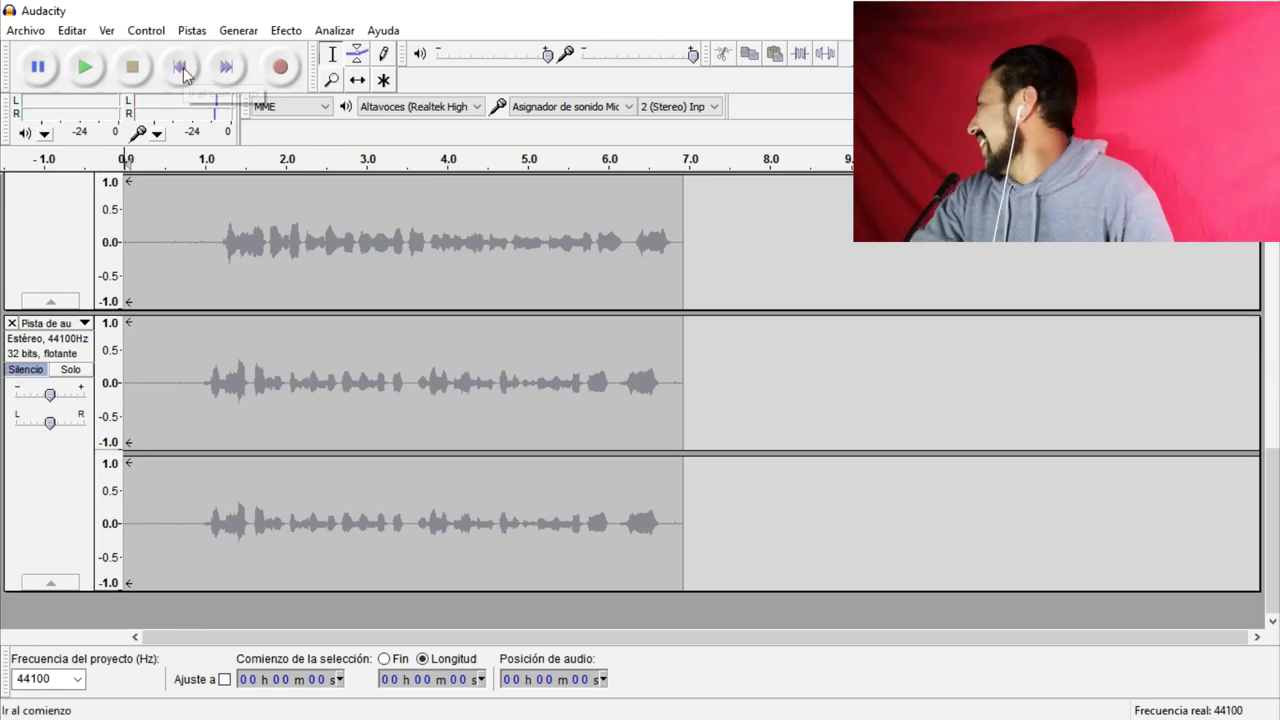
pyautogui.click(284, 70)
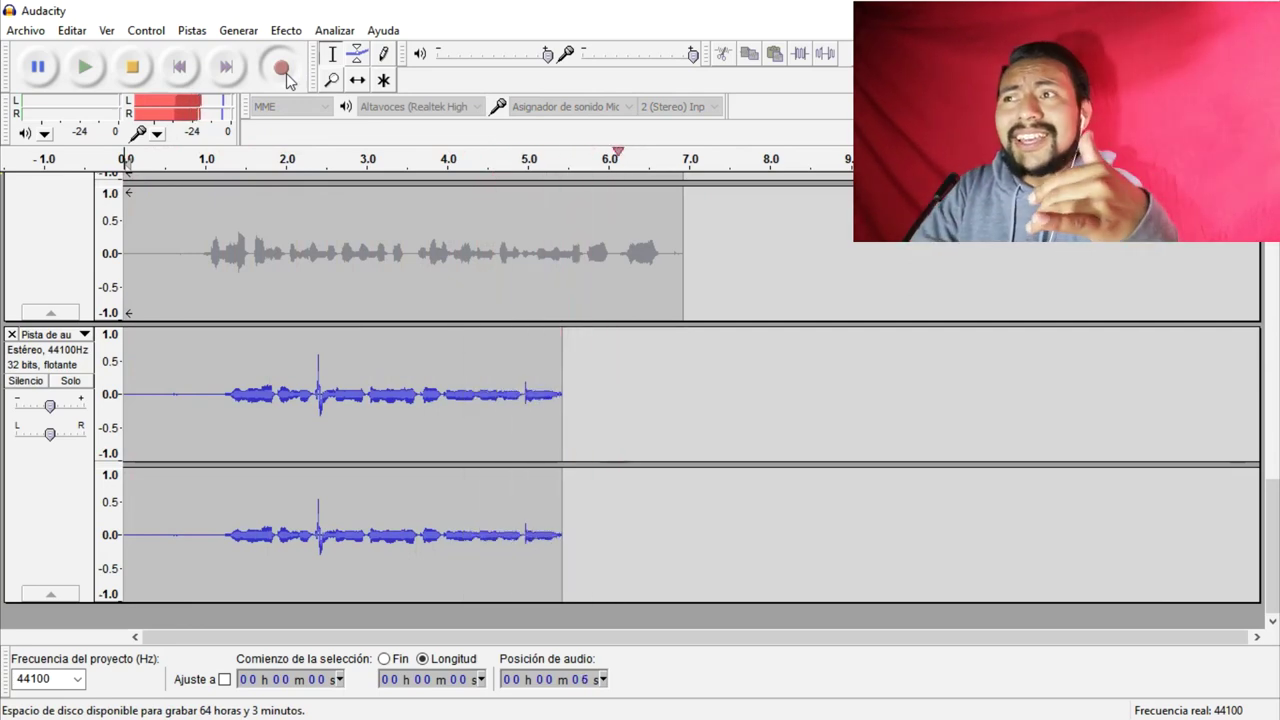
pyautogui.click(143, 62)
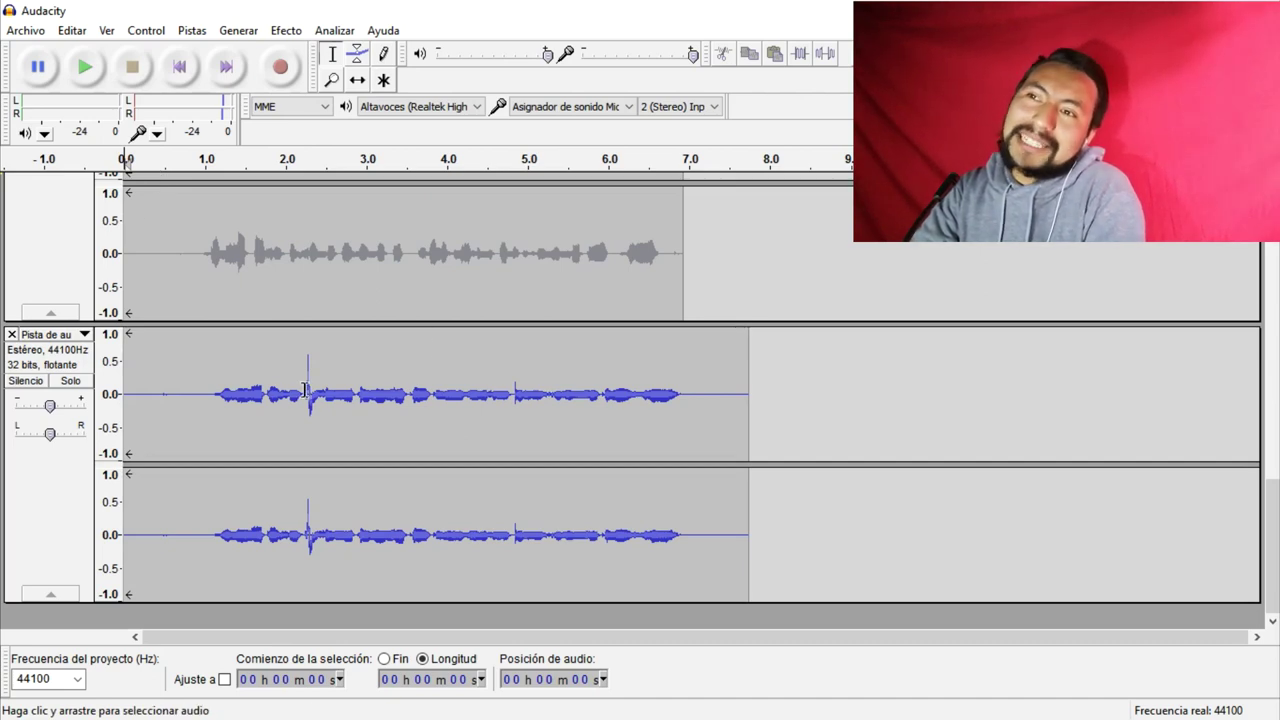
pyautogui.click(11, 334)
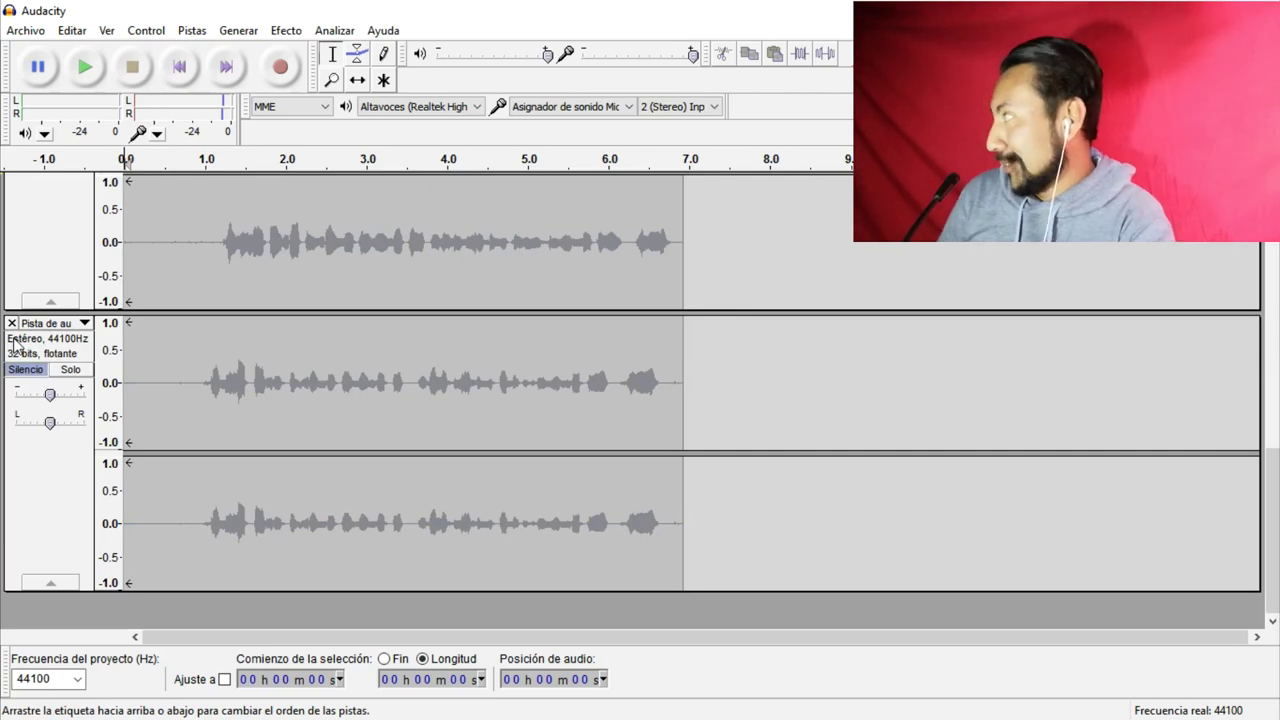
# Record another voice take, about 8 seconds long, on a new track below the muted take.
pyautogui.press('r')
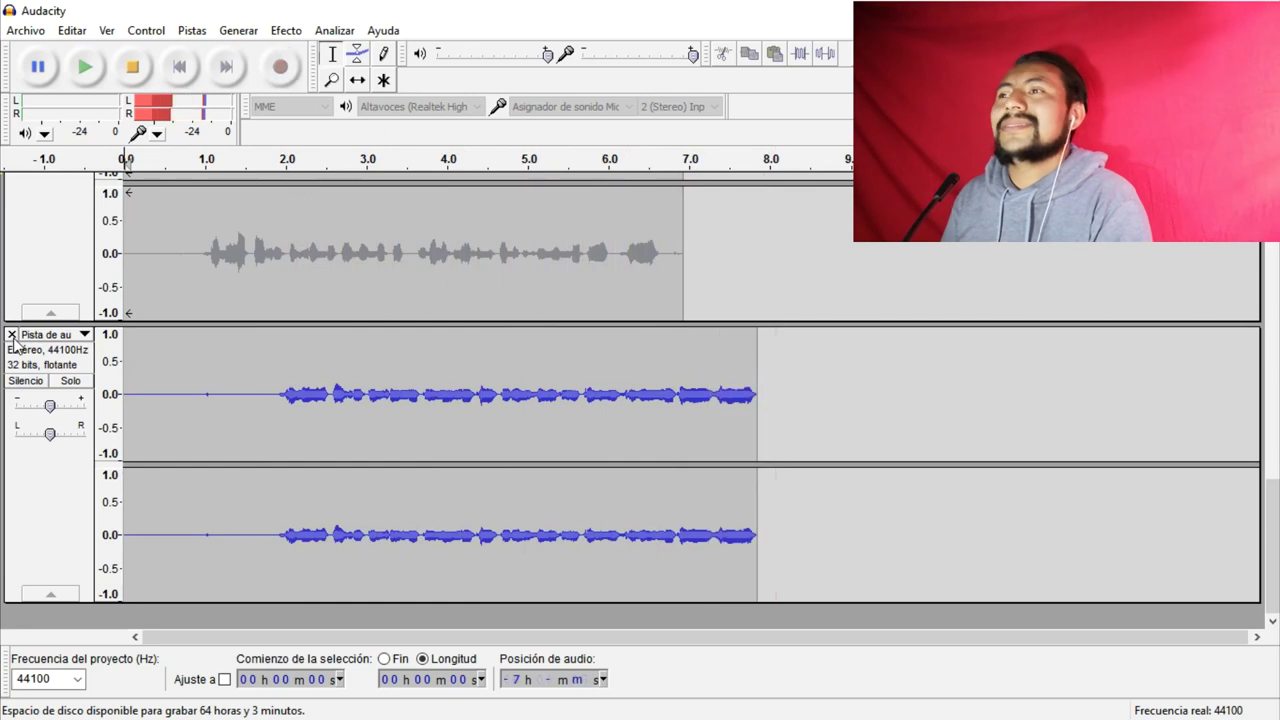
pyautogui.press('space')
# Unmute and solo the second-to-last track, and listen to its take from just before the speech begins.
pyautogui.scroll(3, 40, 395)
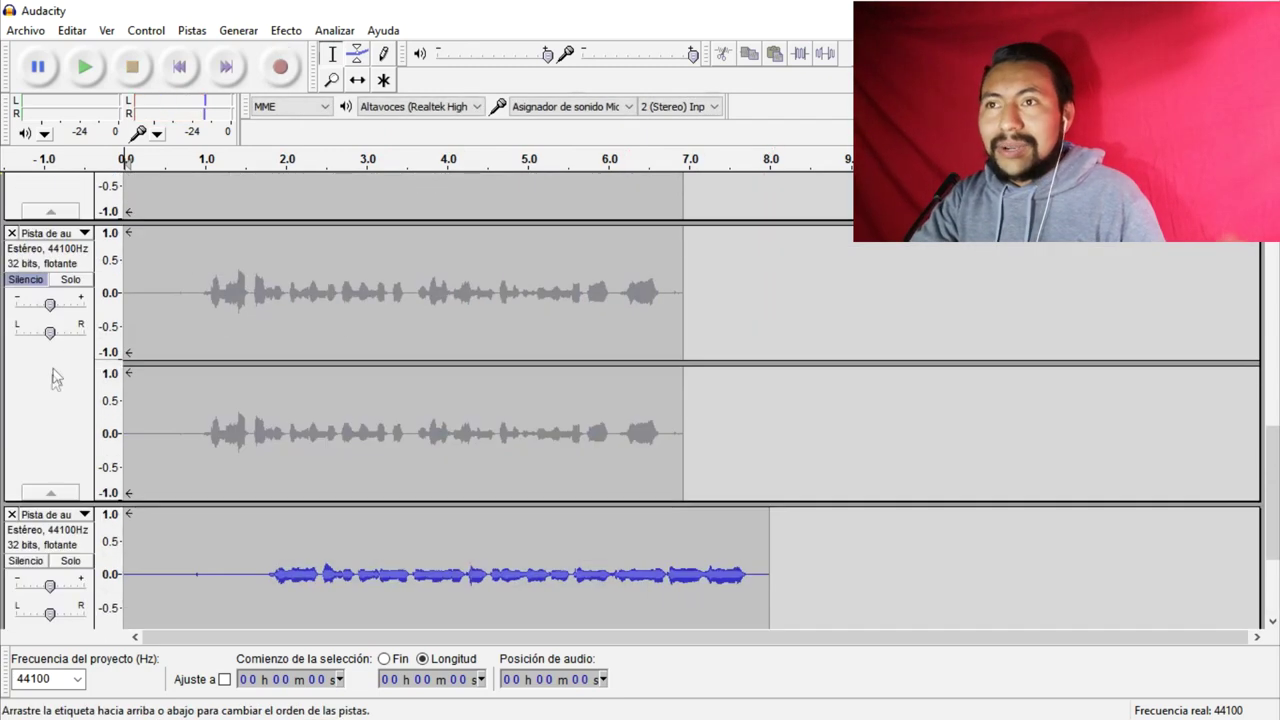
pyautogui.click(31, 282)
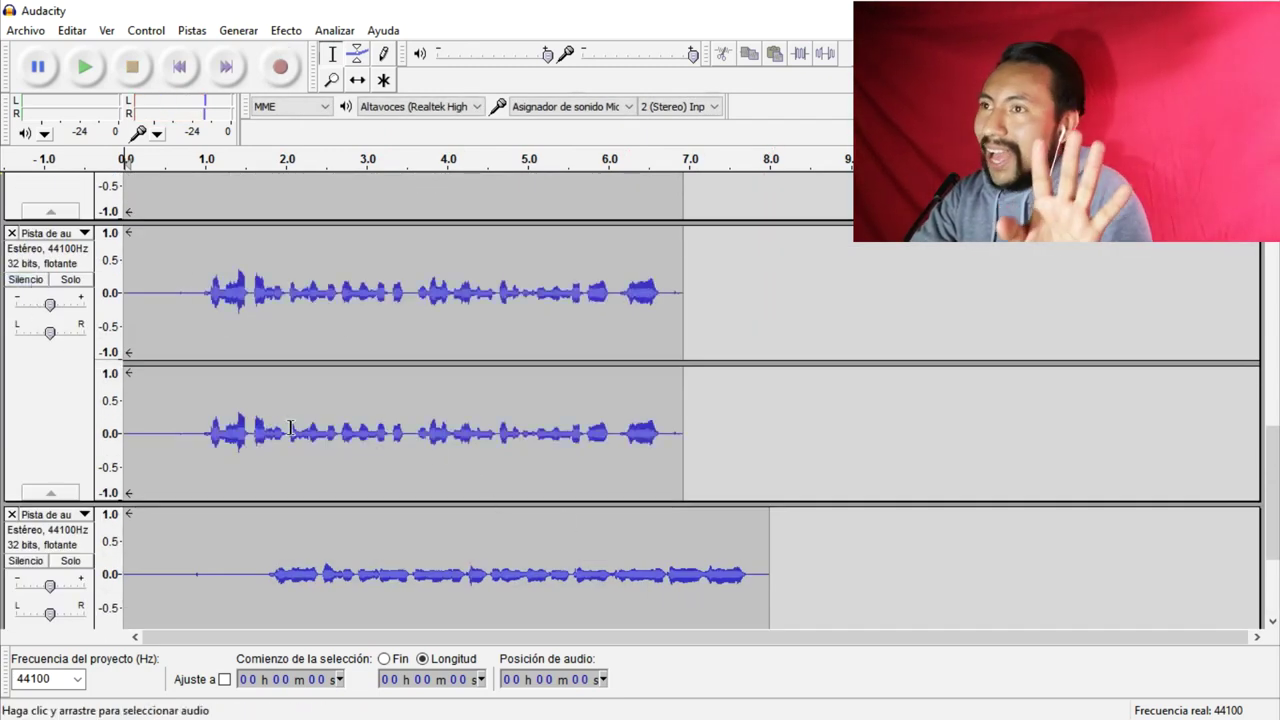
pyautogui.scroll(-2, 575, 432)
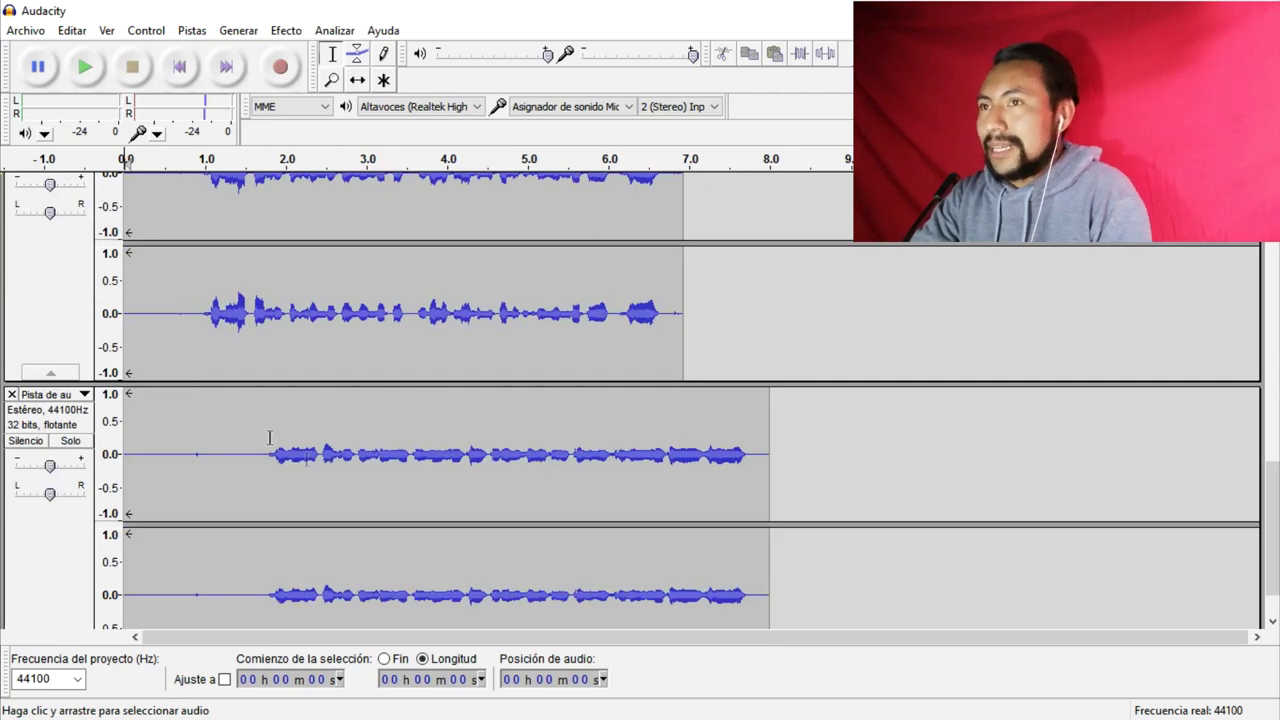
pyautogui.click(191, 332)
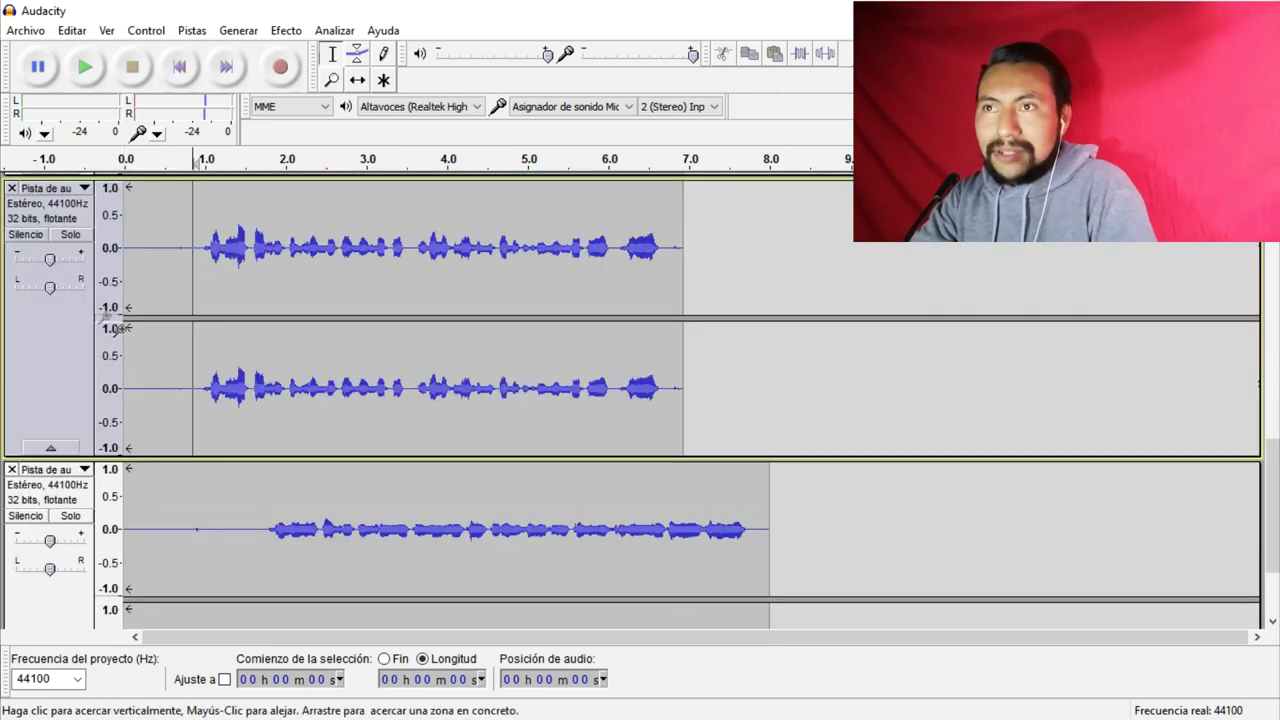
pyautogui.click(71, 236)
pyautogui.press('space')
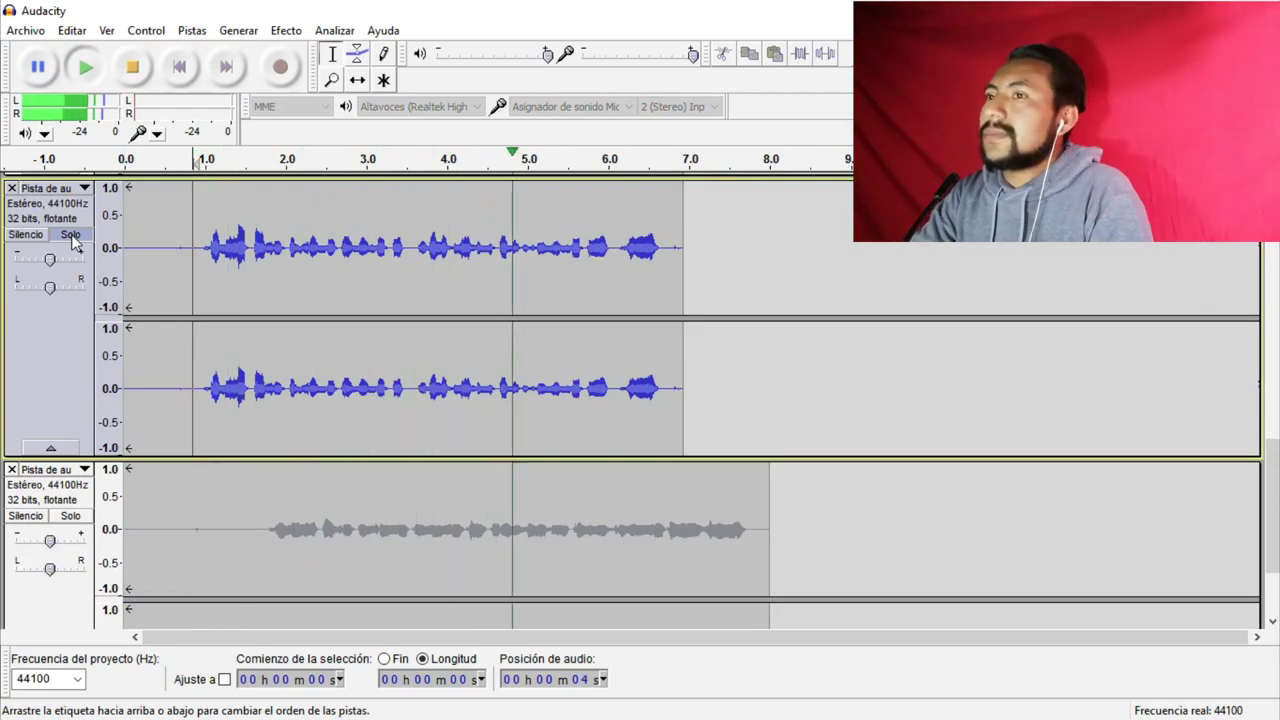
# Switch solo from the second-to-last track to the last one, and listen to its take from where the speech begins.
pyautogui.click(266, 538)
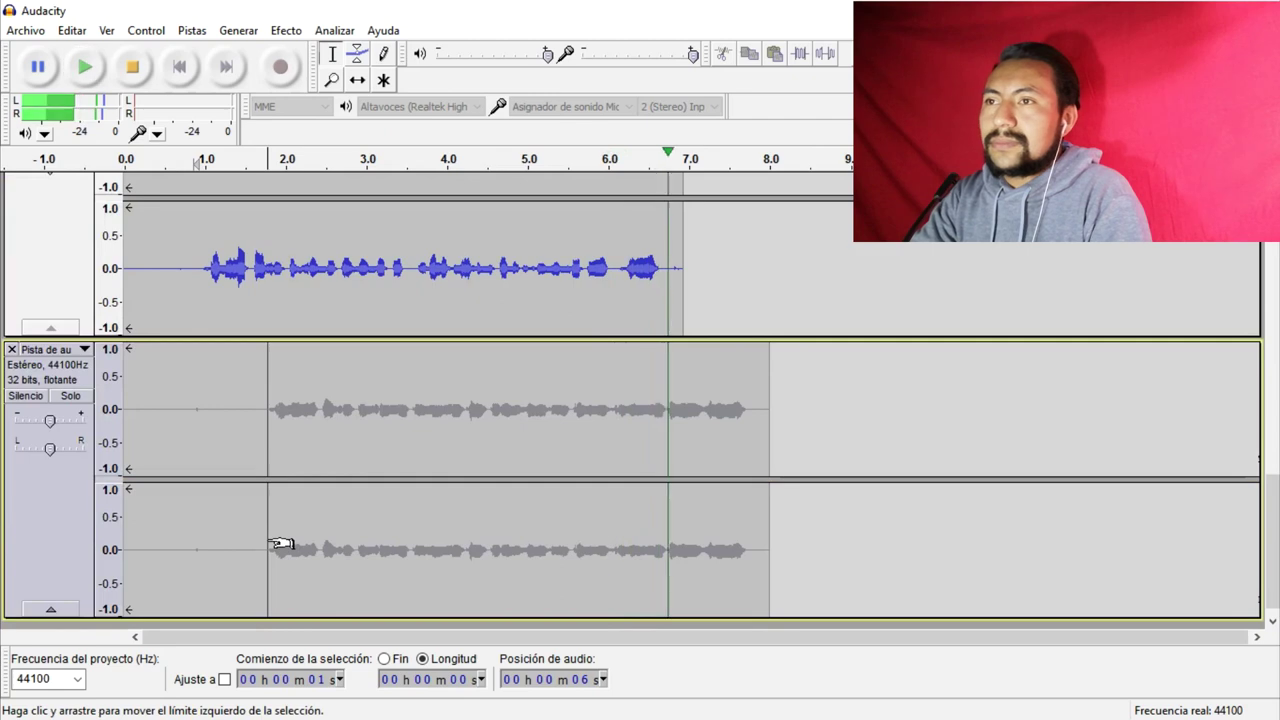
pyautogui.click(66, 399)
pyautogui.scroll(1, 60, 398)
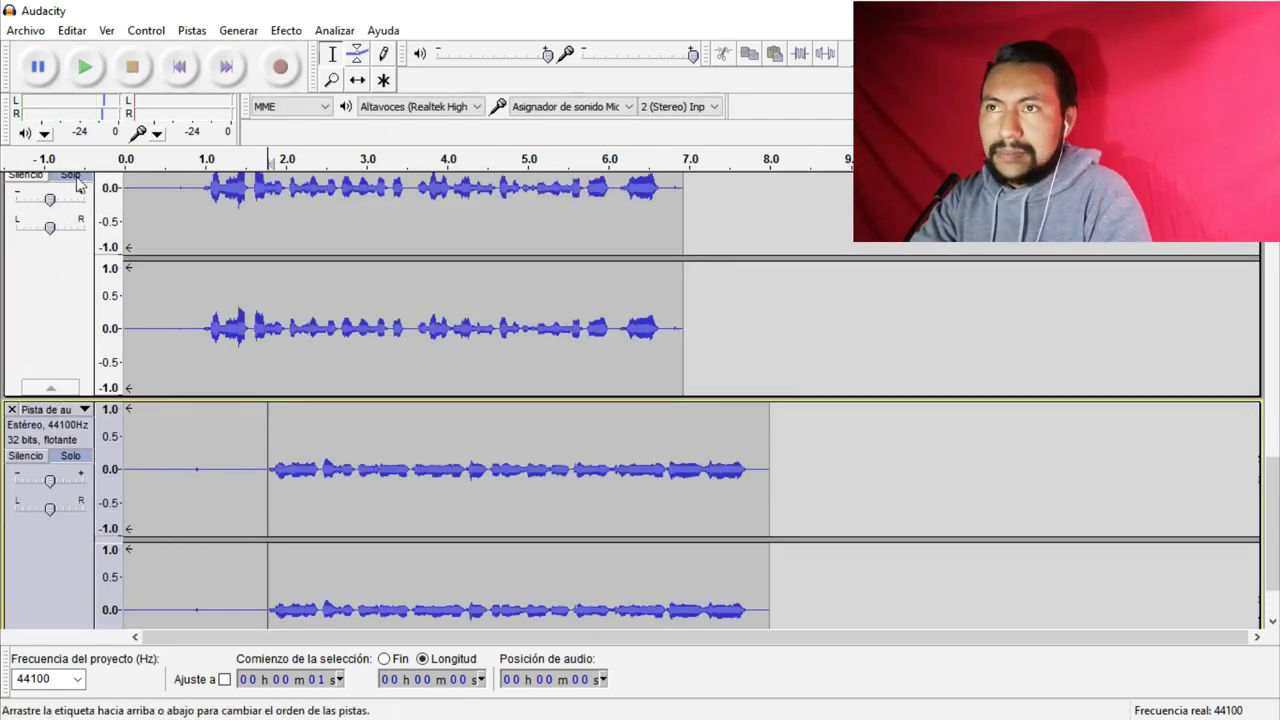
pyautogui.scroll(1, 100, 196)
pyautogui.click(70, 235)
pyautogui.scroll(-2, 169, 369)
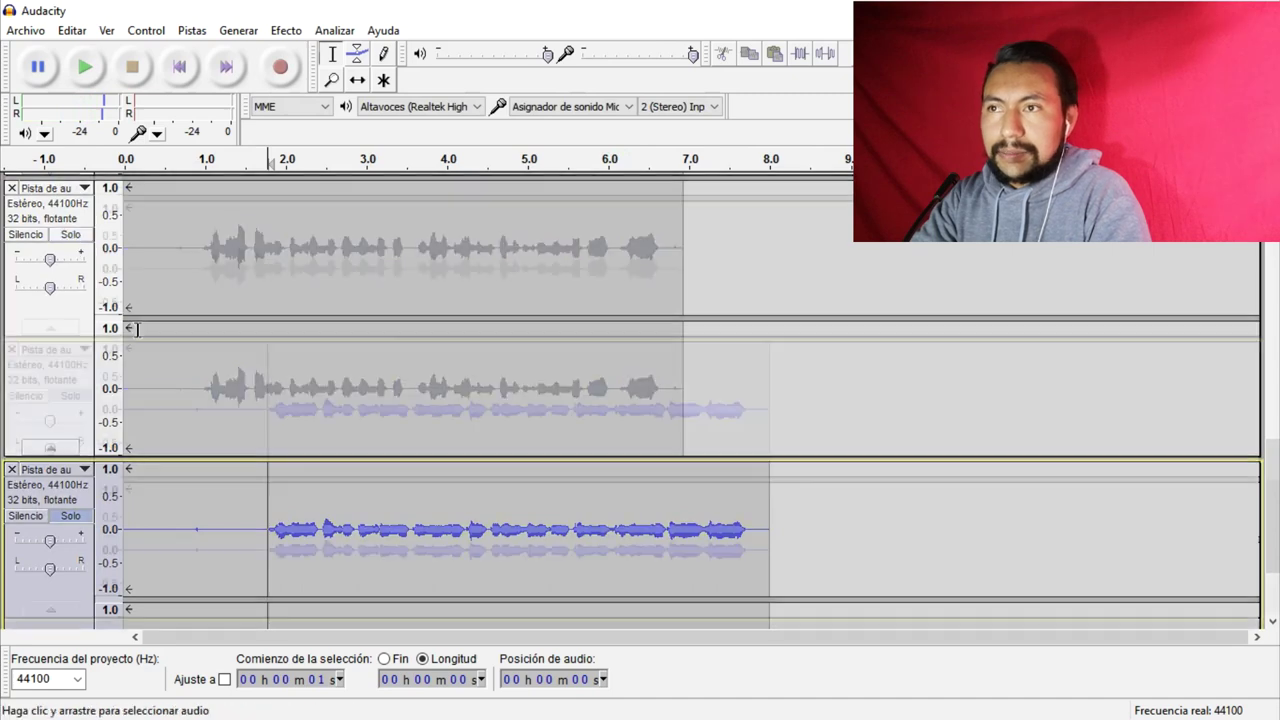
pyautogui.press('space')
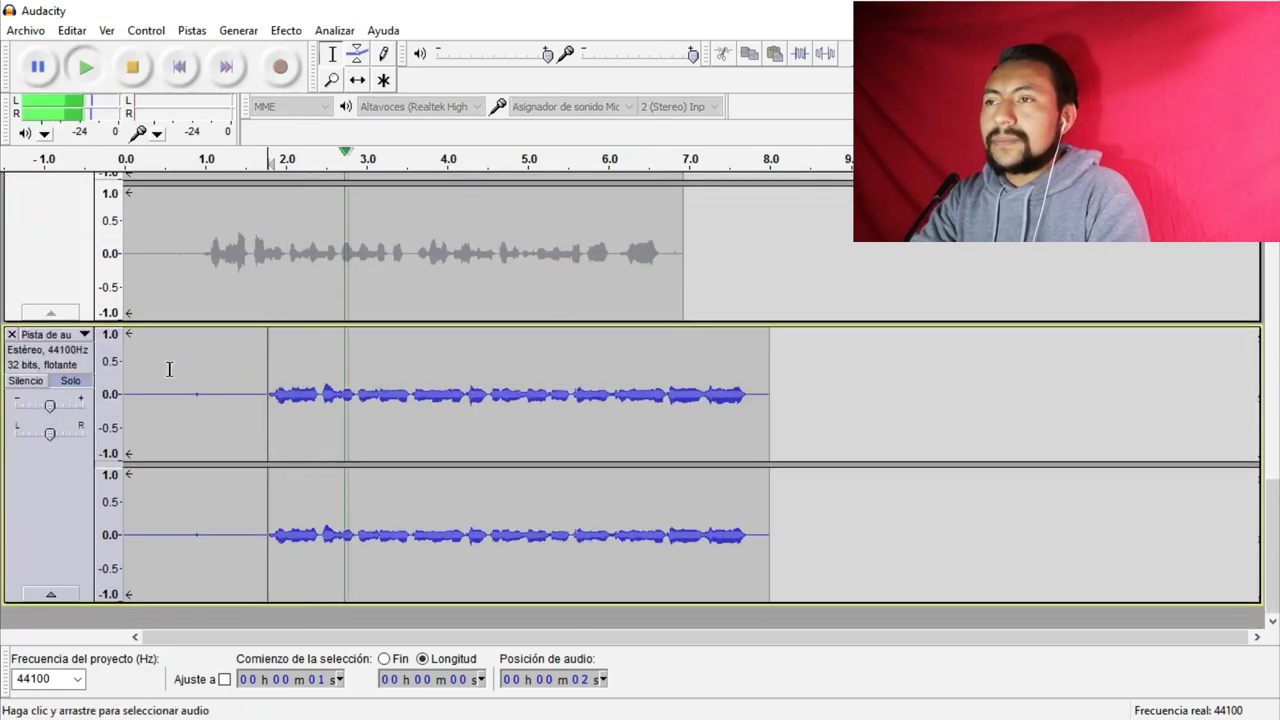